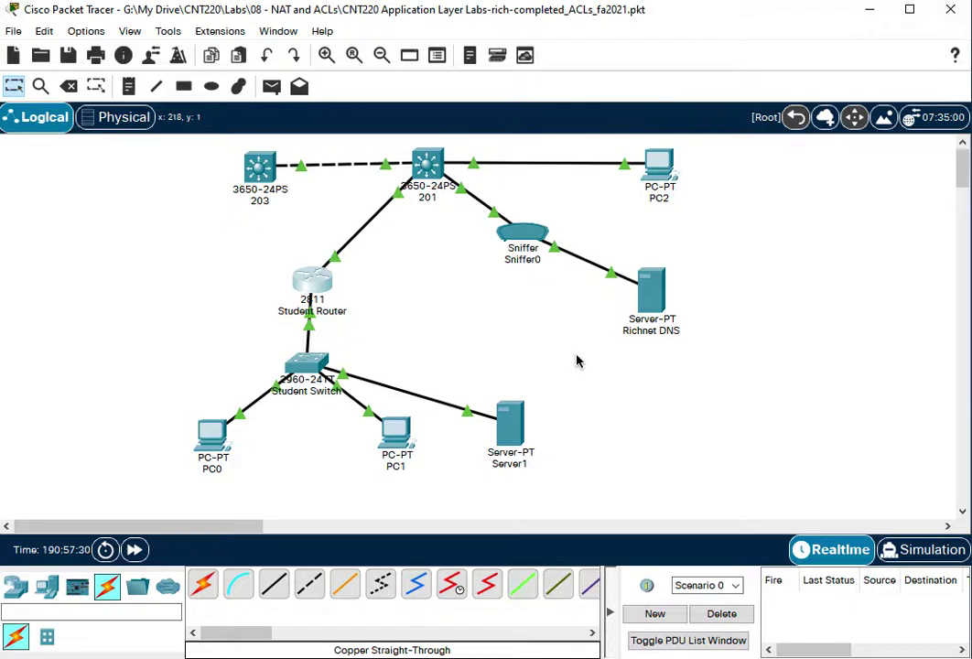
Step: Switch to the Word document showing the router's access-list screenshot
key("alt+Tab")
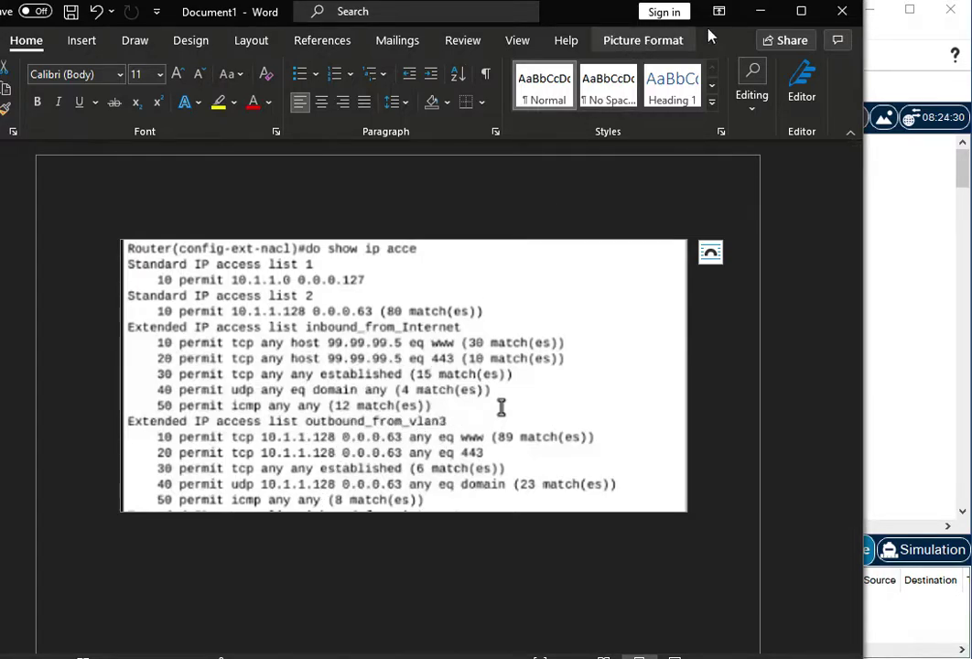
Step: Open the Student Router CLI and highlight 10.1.1.0 0.0.0.127, 99.99.99.5 and 10.1.1.0 0.0.0.255
left_click(889, 38)
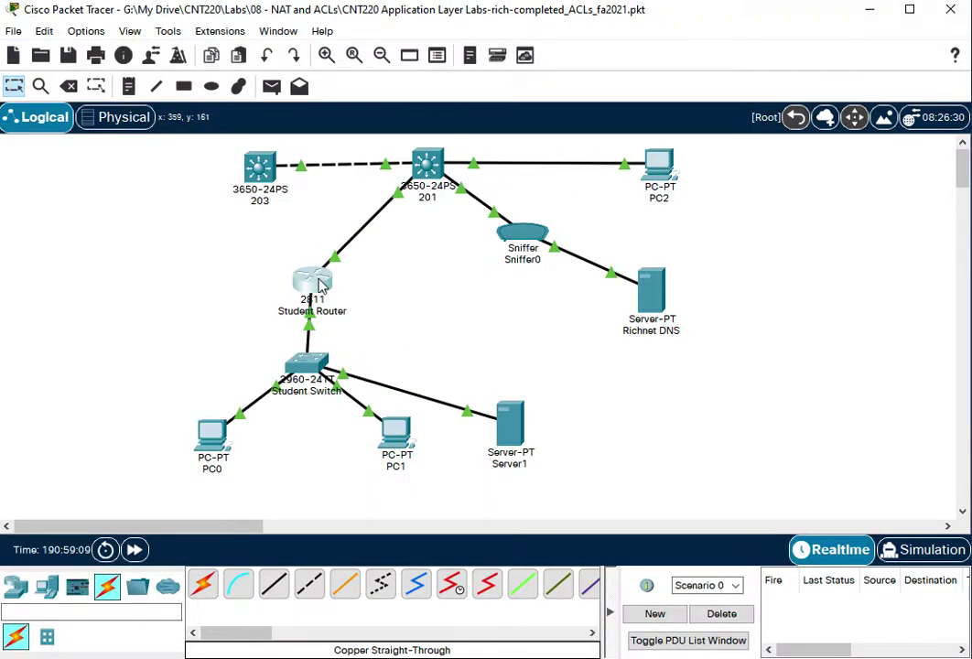
left_click(320, 281)
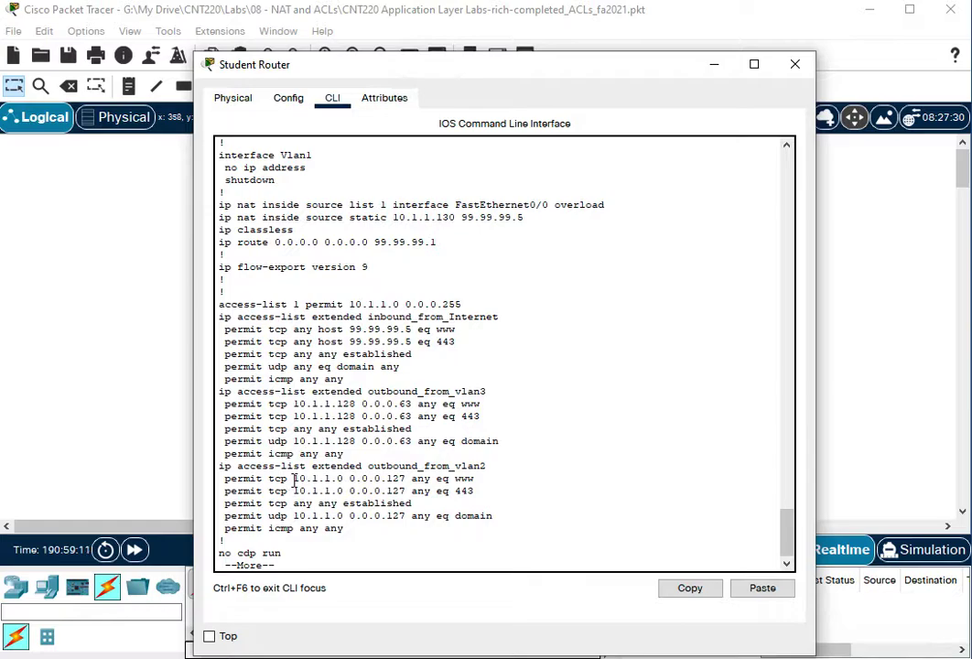
left_click_drag(294, 478, 407, 480)
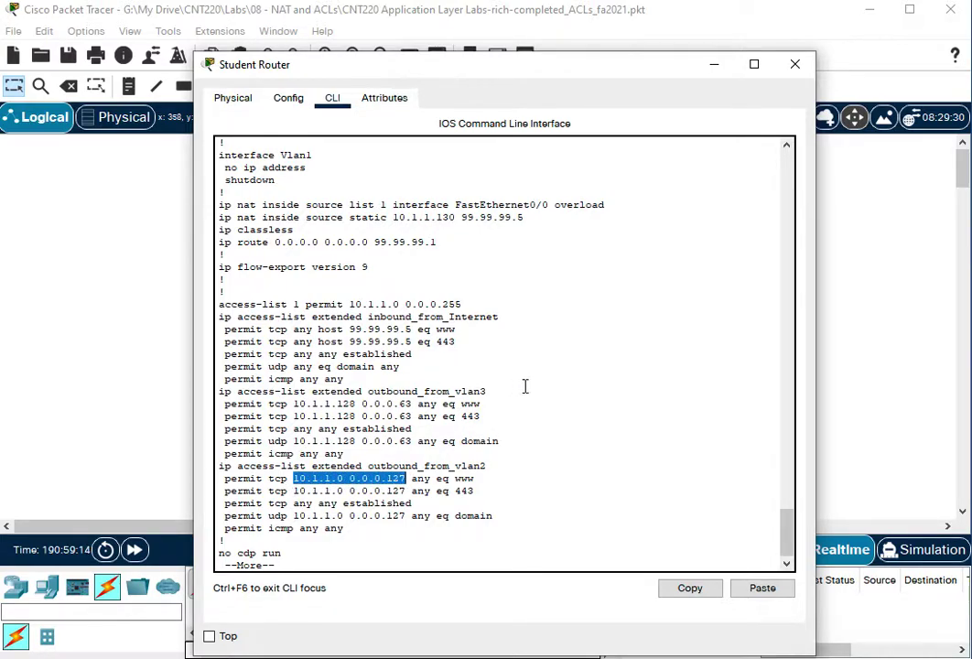
left_click_drag(462, 217, 523, 218)
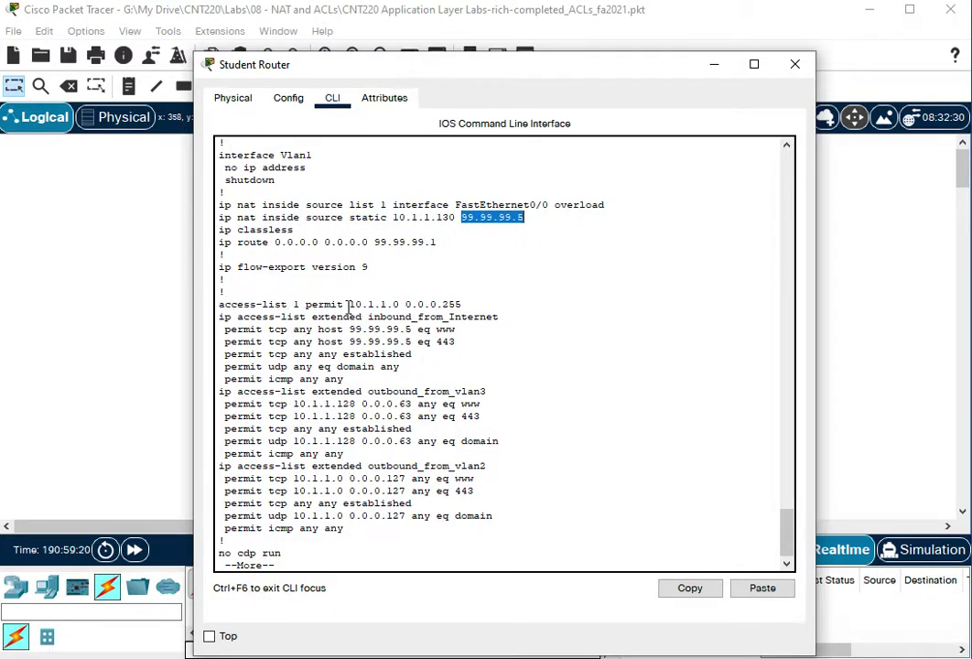
left_click_drag(348, 305, 465, 305)
left_click(471, 271)
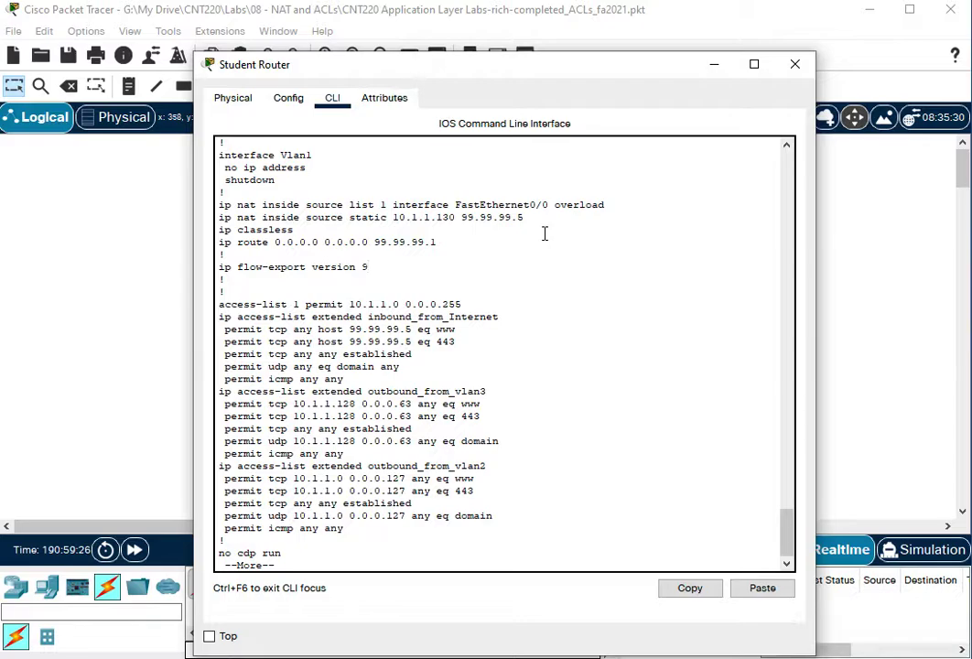
Step: Scroll through the running configuration to review the NAT rules and access lists
scroll(498, 428, "down", 1)
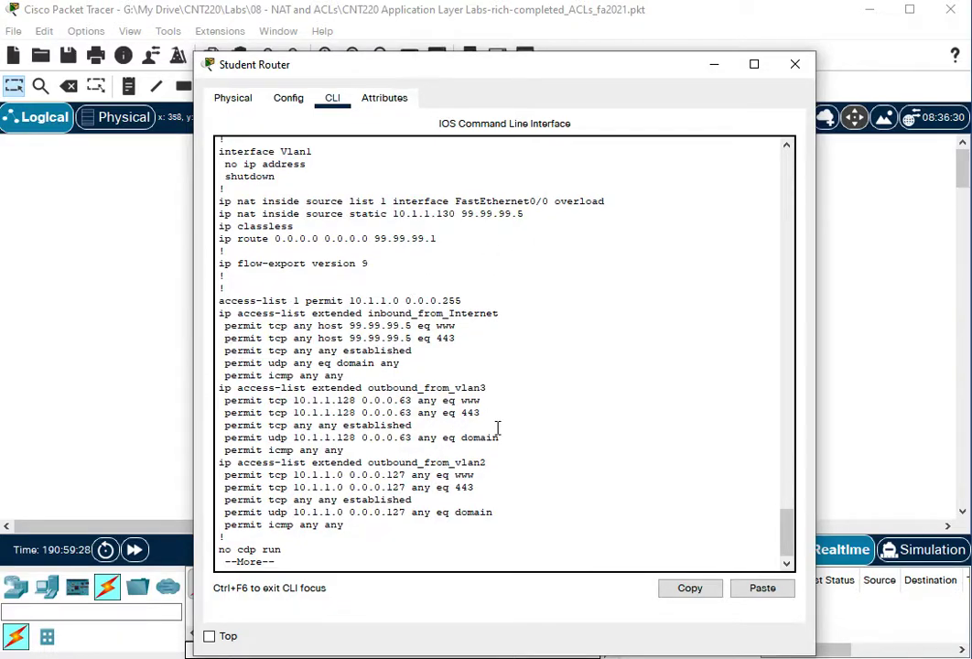
scroll(498, 428, "up", 5)
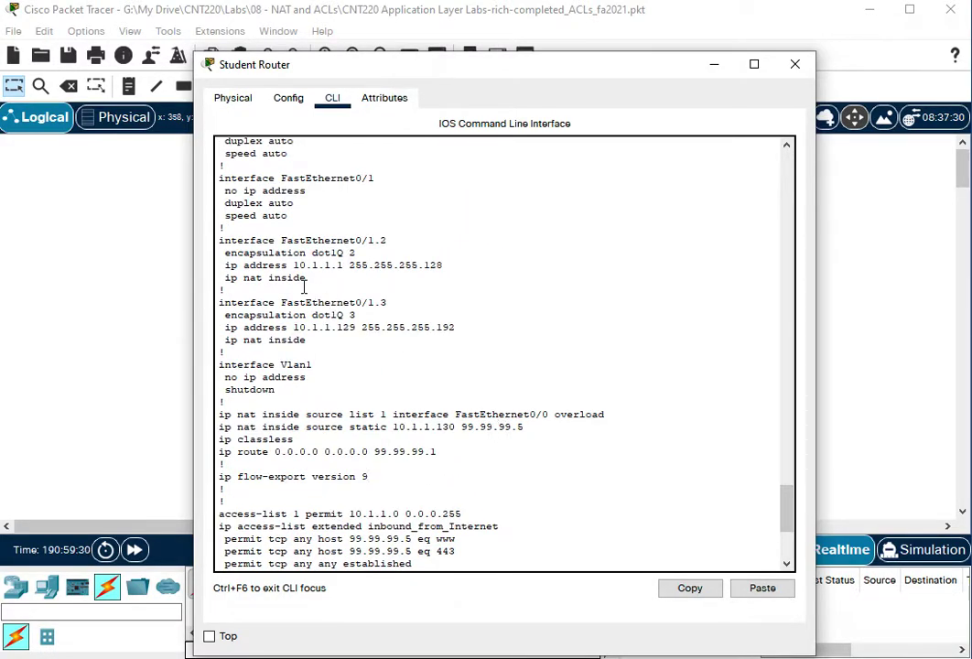
scroll(305, 287, "up", 4)
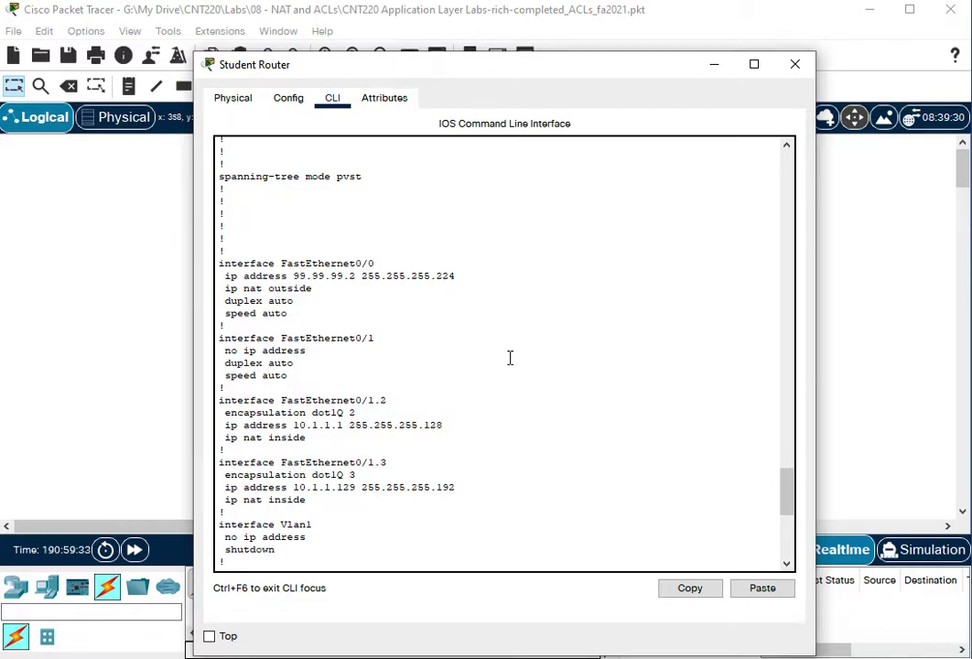
scroll(505, 353, "down", 6)
scroll(502, 381, "down", 4)
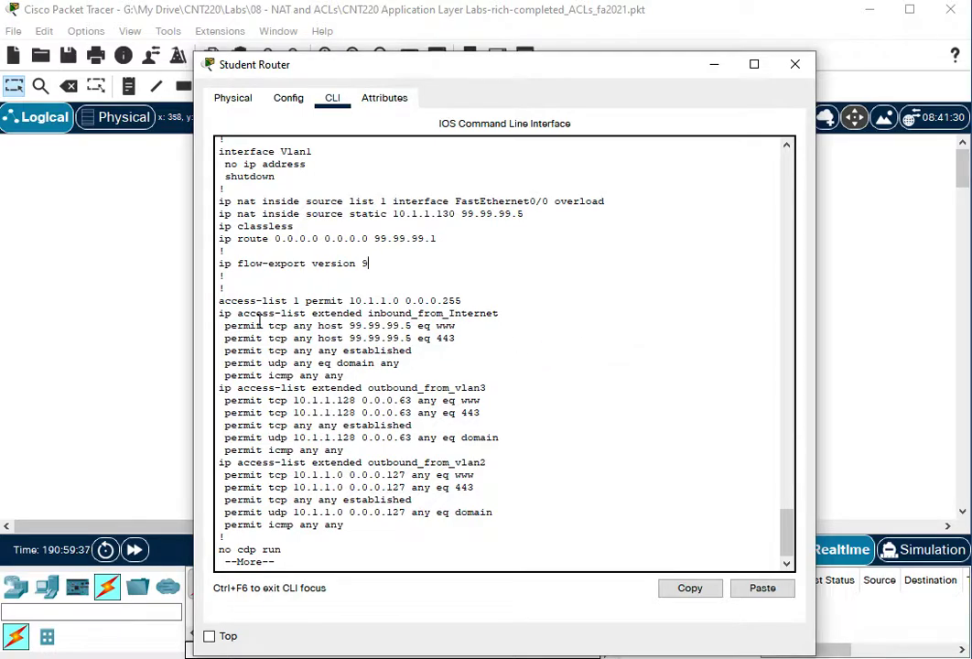
left_click(165, 325)
left_click(211, 437)
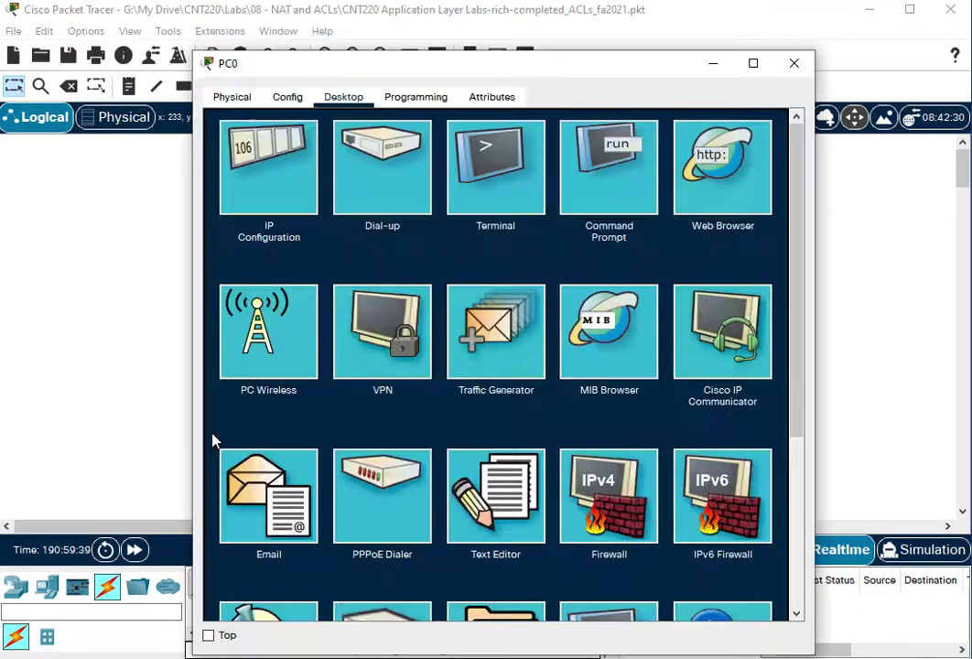
left_click(718, 174)
left_click(442, 148)
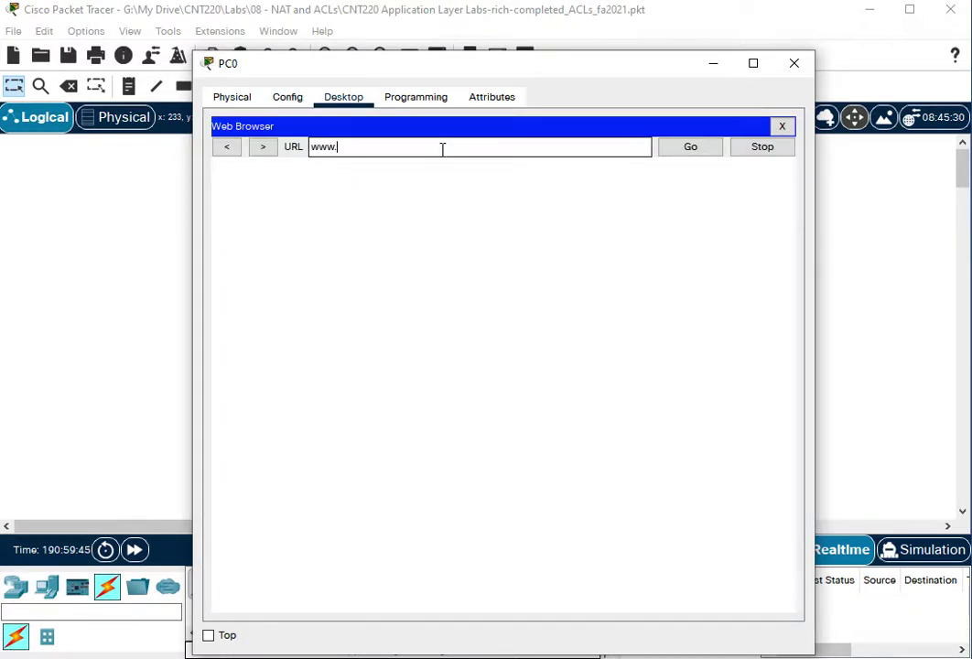
type("www.relwell.lab")
key("Return")
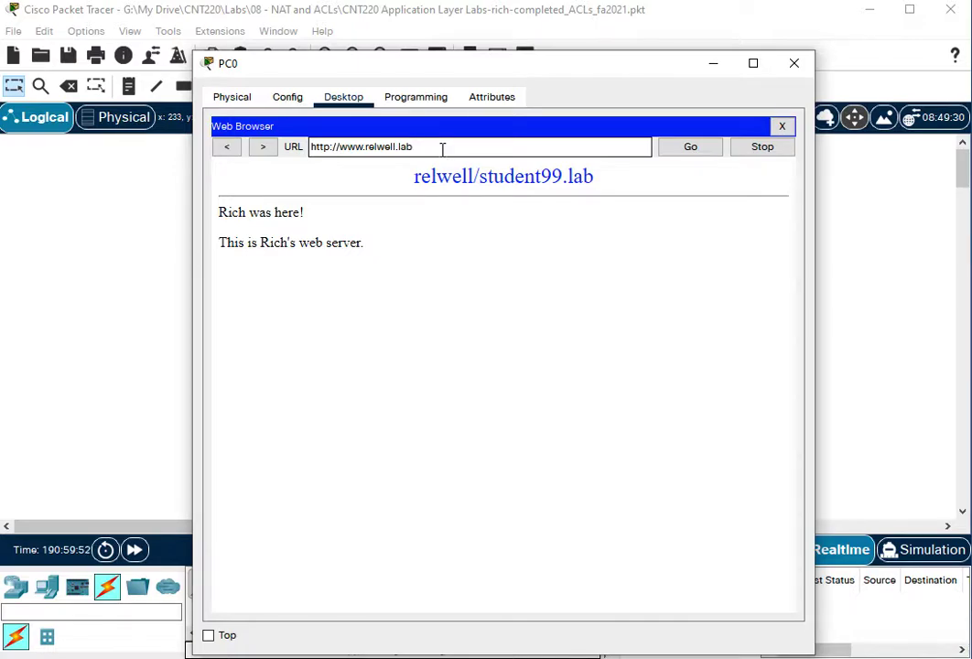
mouse_move(441, 149)
left_mouse_down()
mouse_move(365, 147)
mouse_move(443, 152)
left_mouse_up()
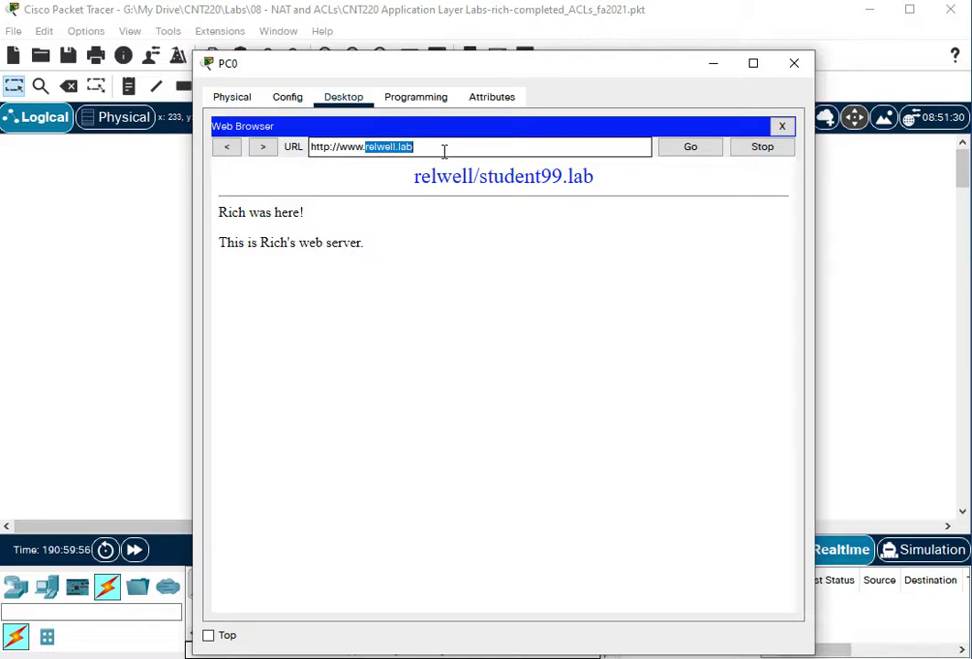
type("cnt")
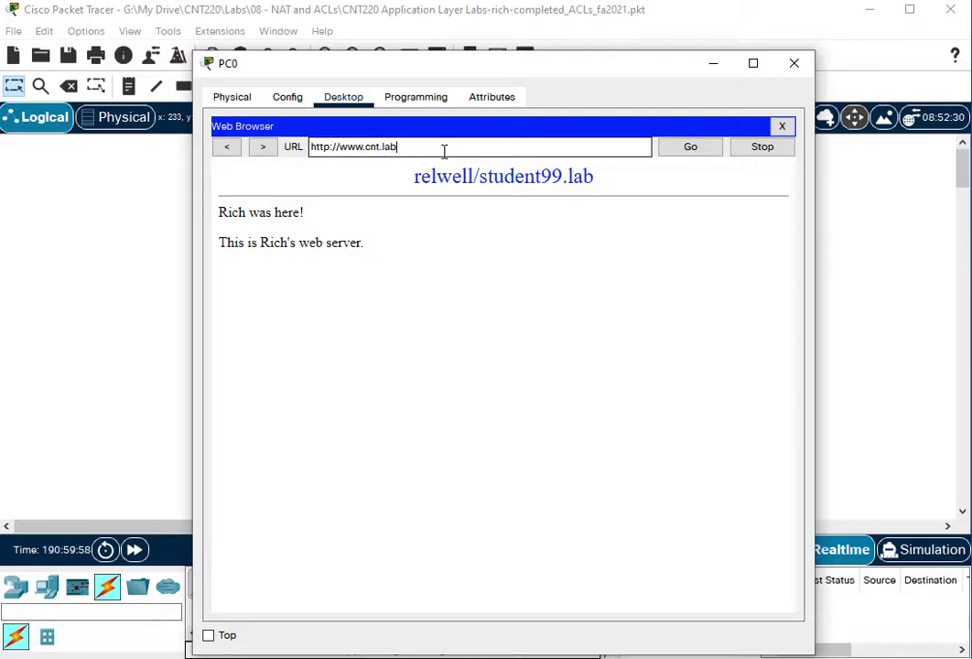
type(".lab")
key("Return")
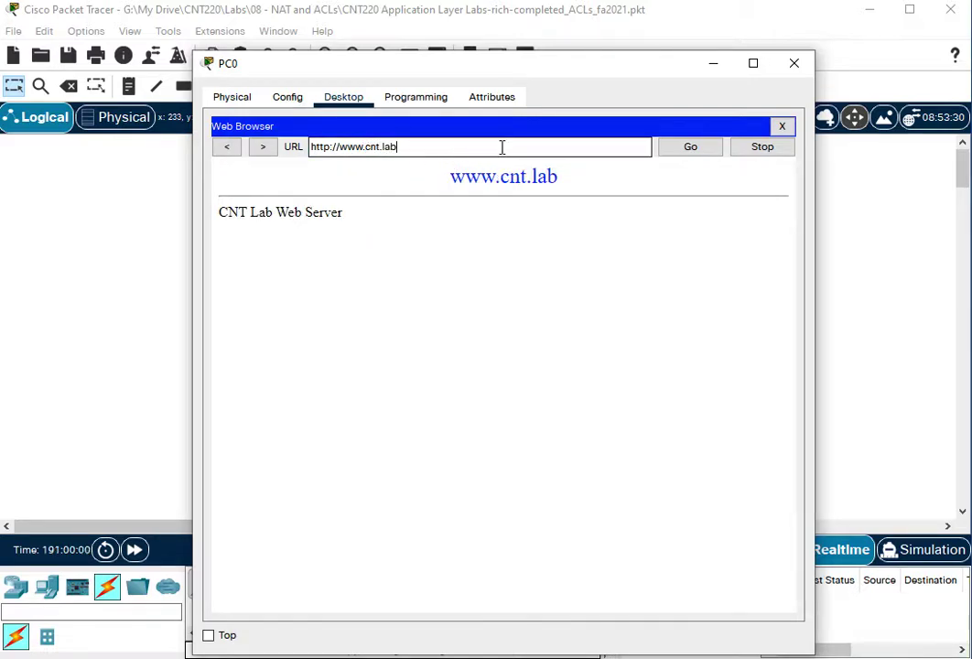
left_click(792, 64)
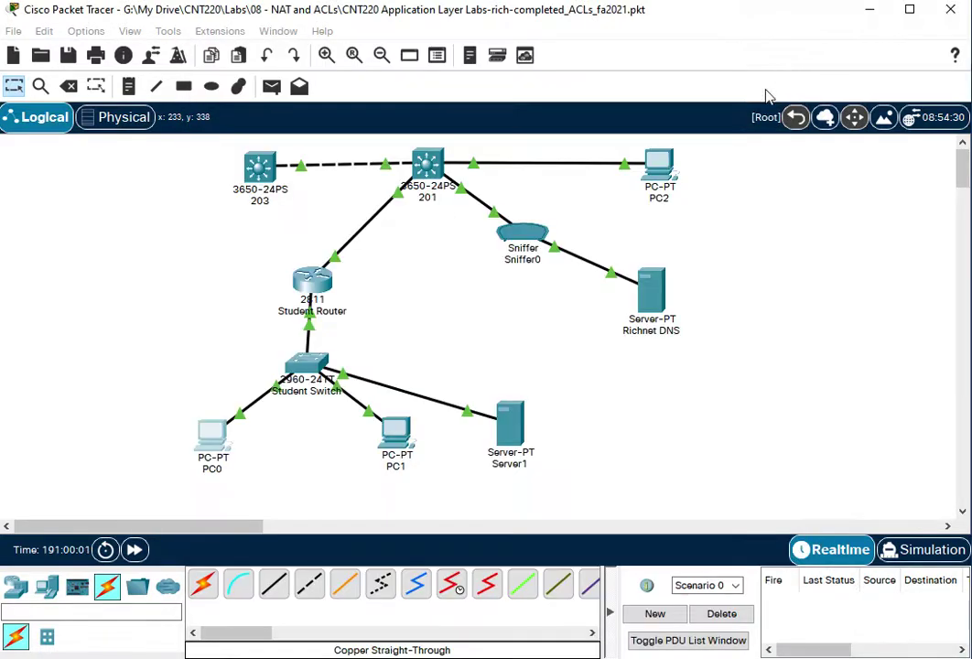
left_click(664, 171)
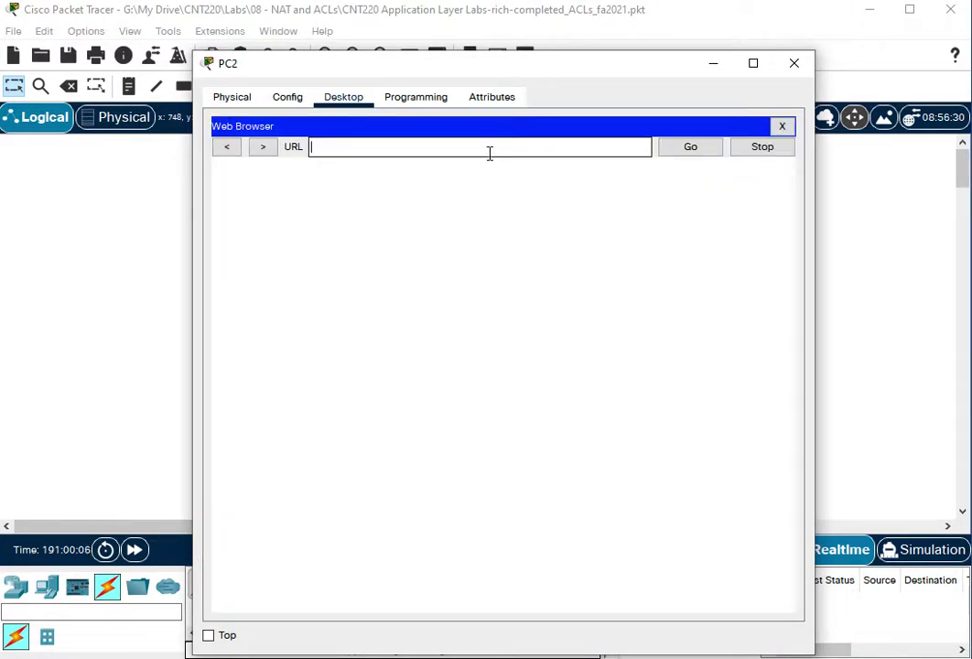
type("www.student99.lab")
key("Return")
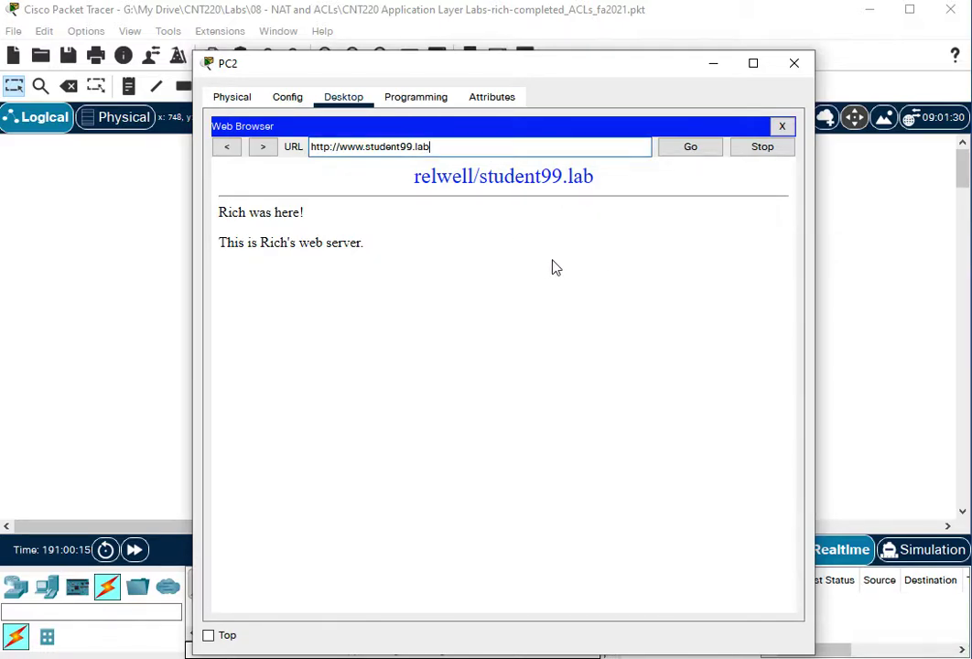
Step: Close PC2, check PC0's IP configuration showing DNS server 10.1.1.130, then close PC0
left_click(794, 66)
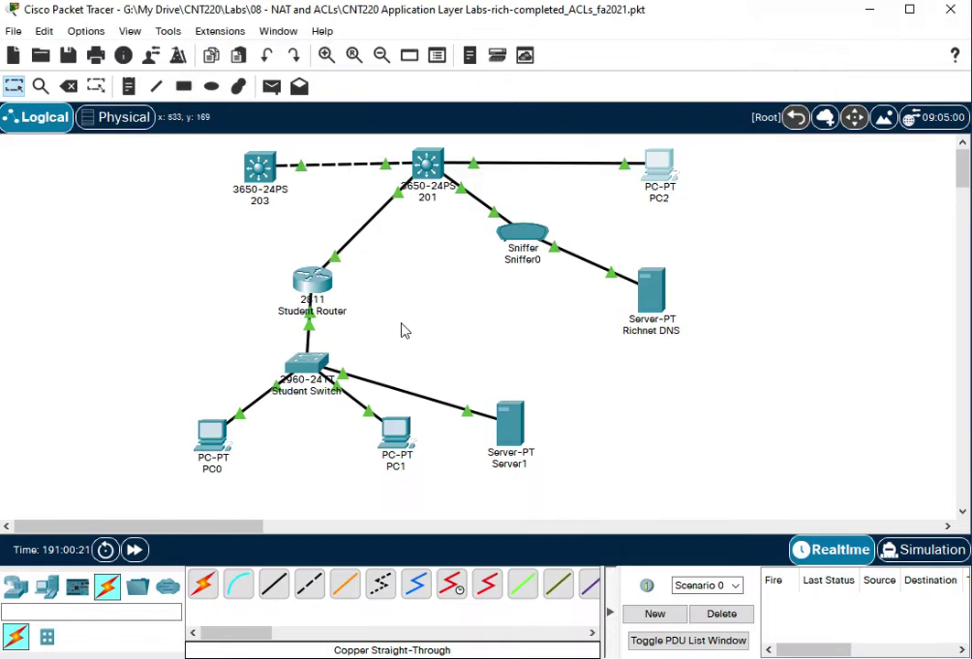
left_click(205, 436)
left_click(263, 183)
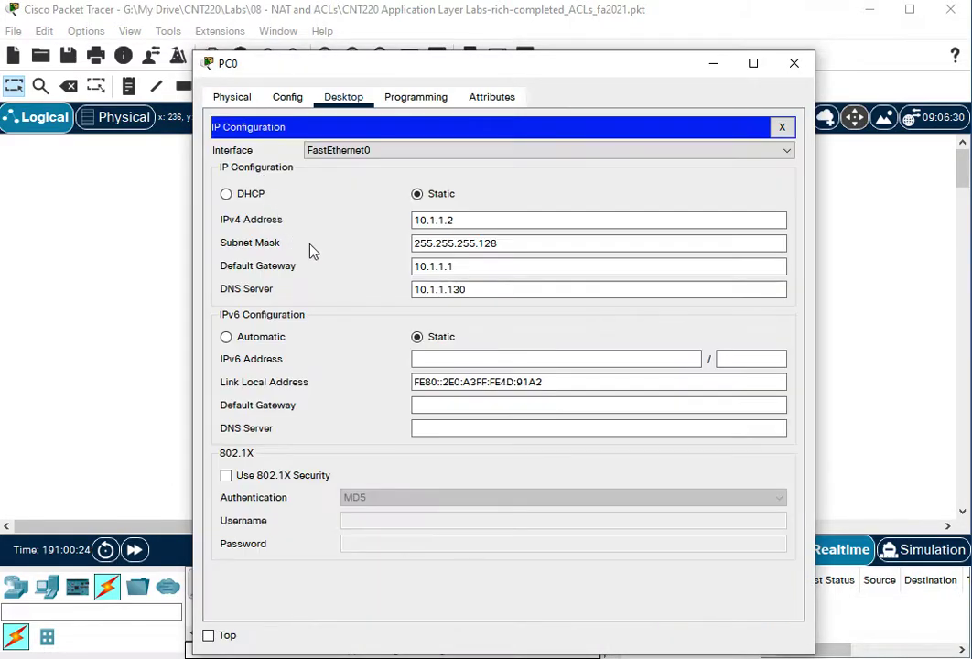
left_click(794, 66)
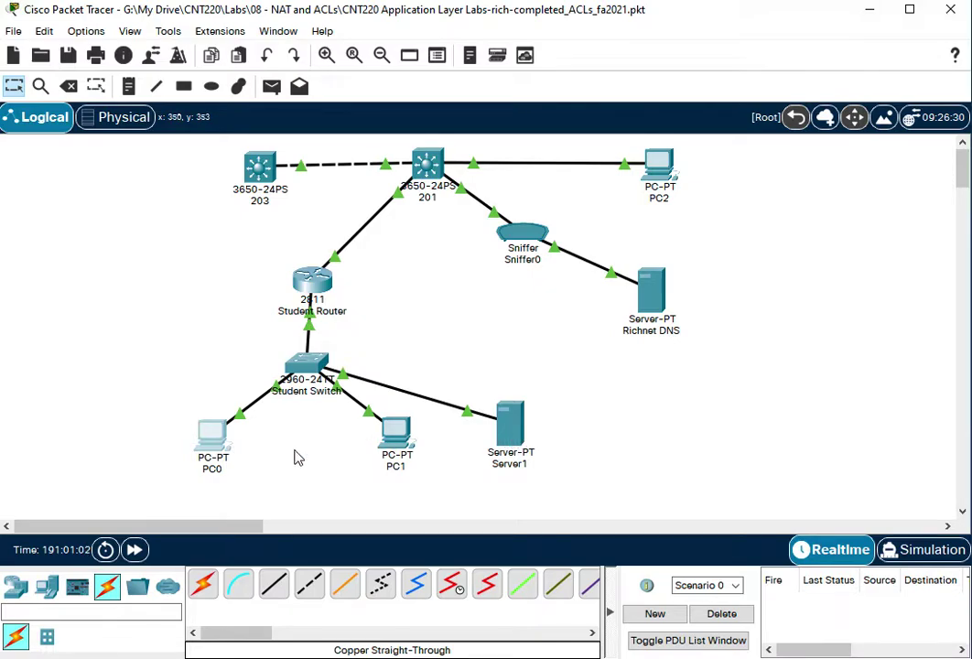
Step: Clear Server1's DNS cache and close its window
left_click(518, 441)
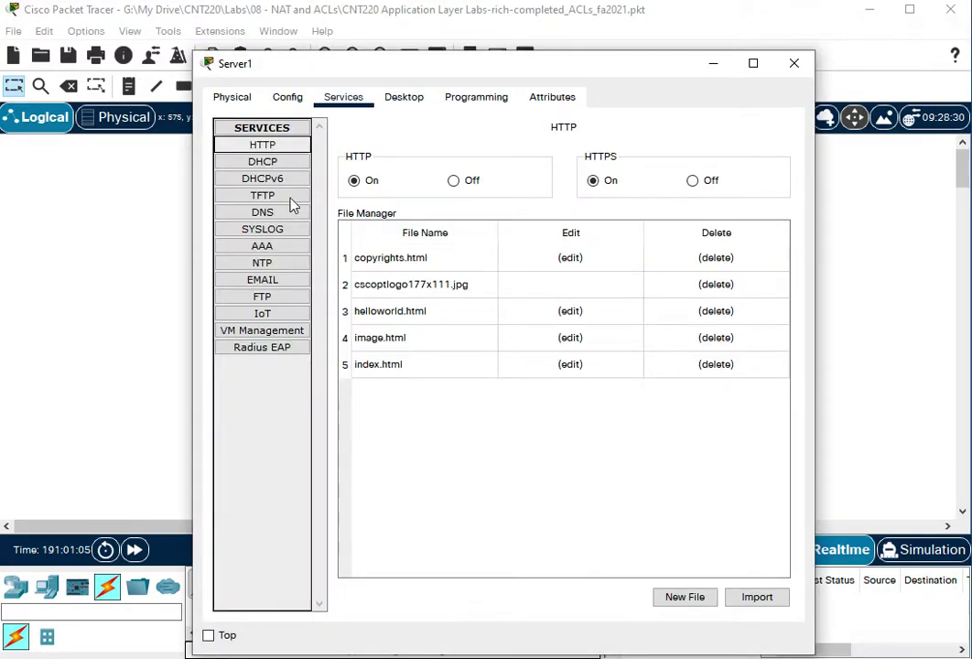
left_click(280, 214)
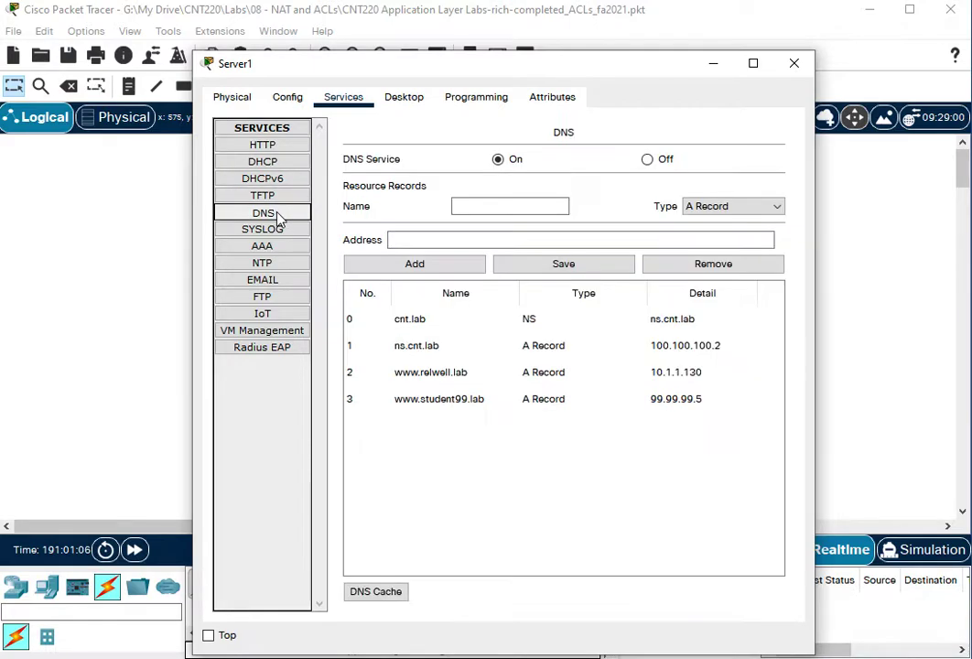
left_click(374, 592)
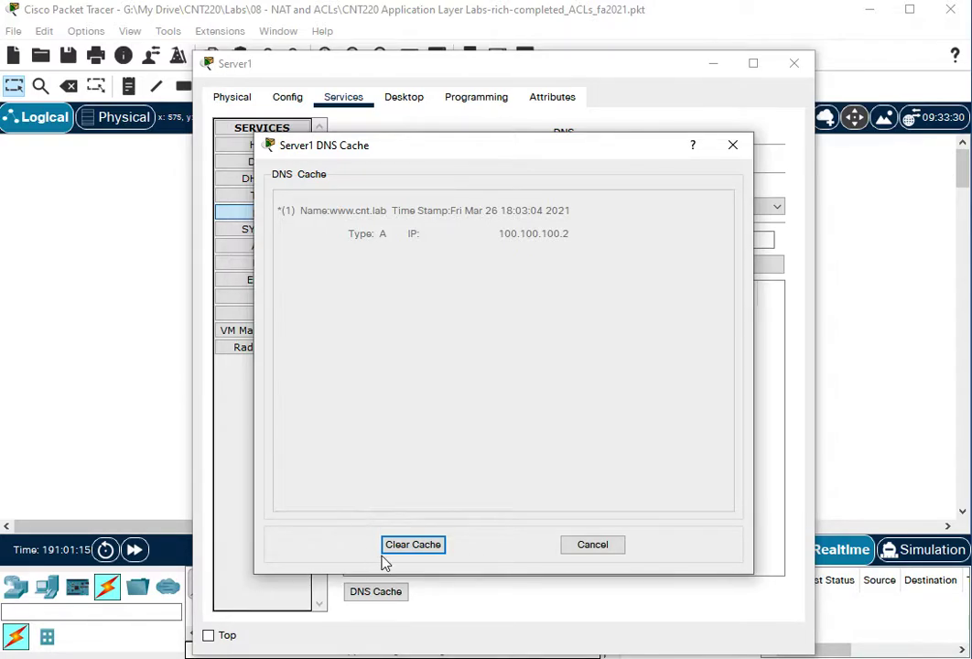
left_click(416, 549)
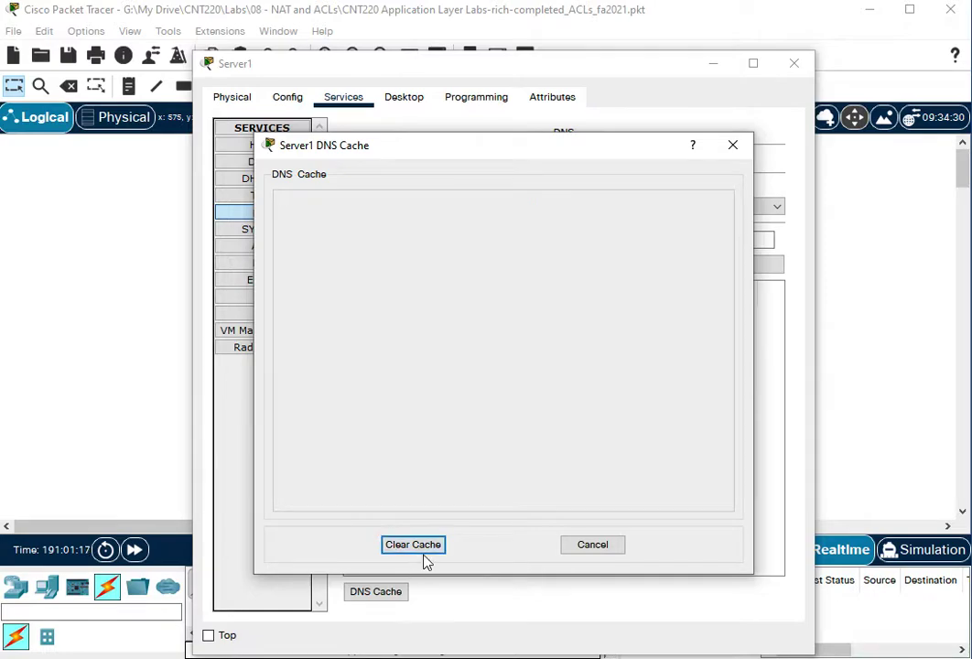
left_click(735, 147)
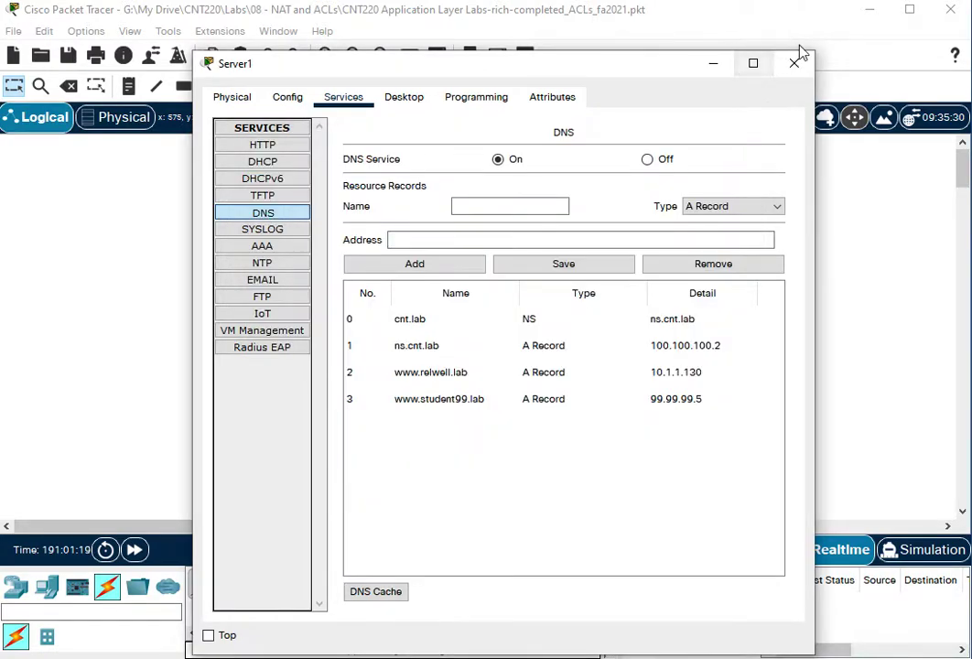
left_click(798, 62)
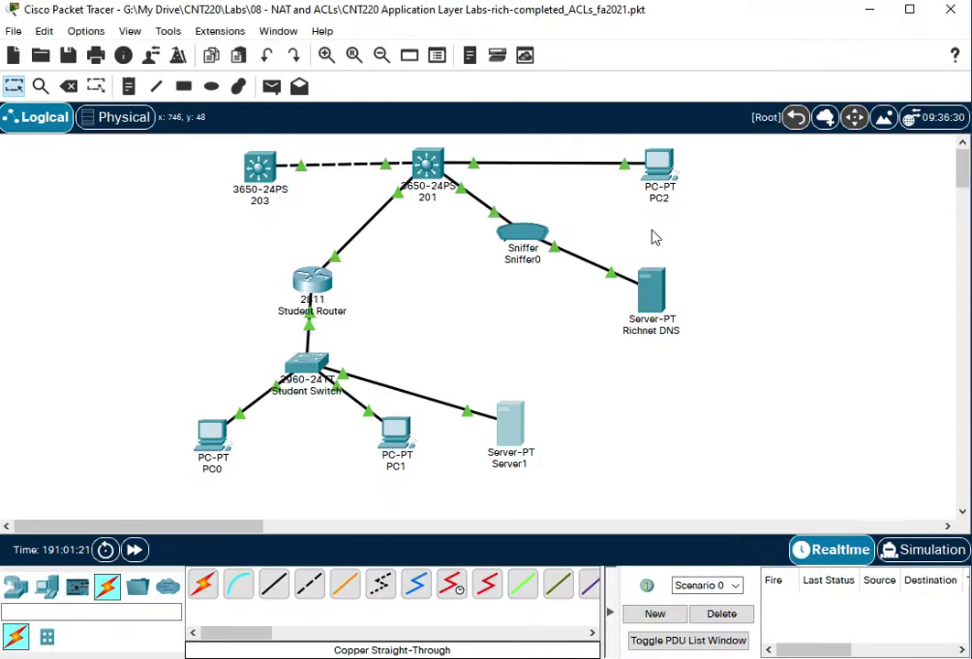
left_click(653, 313)
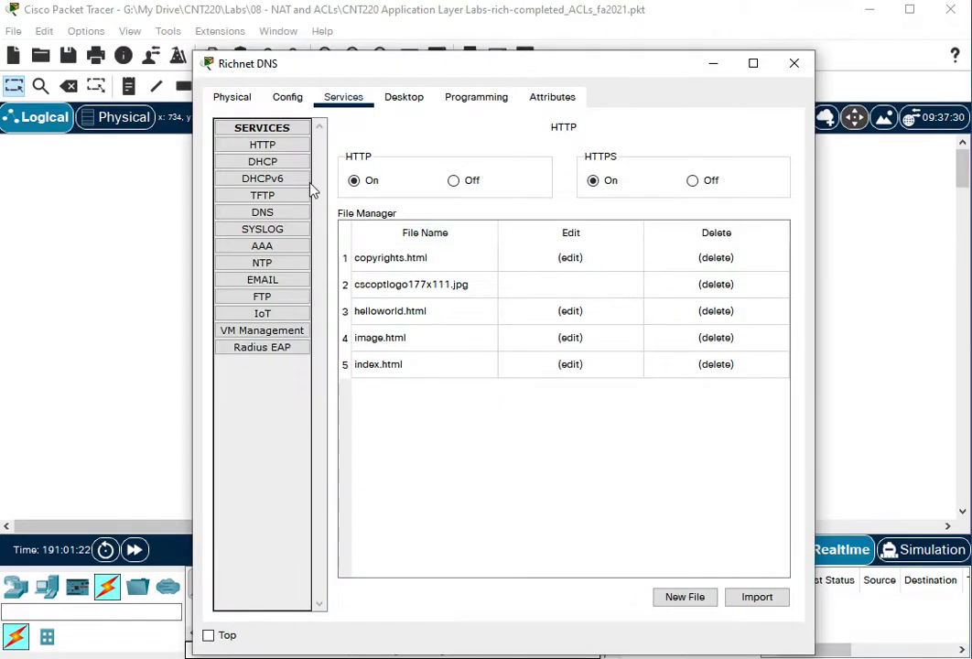
left_click(261, 214)
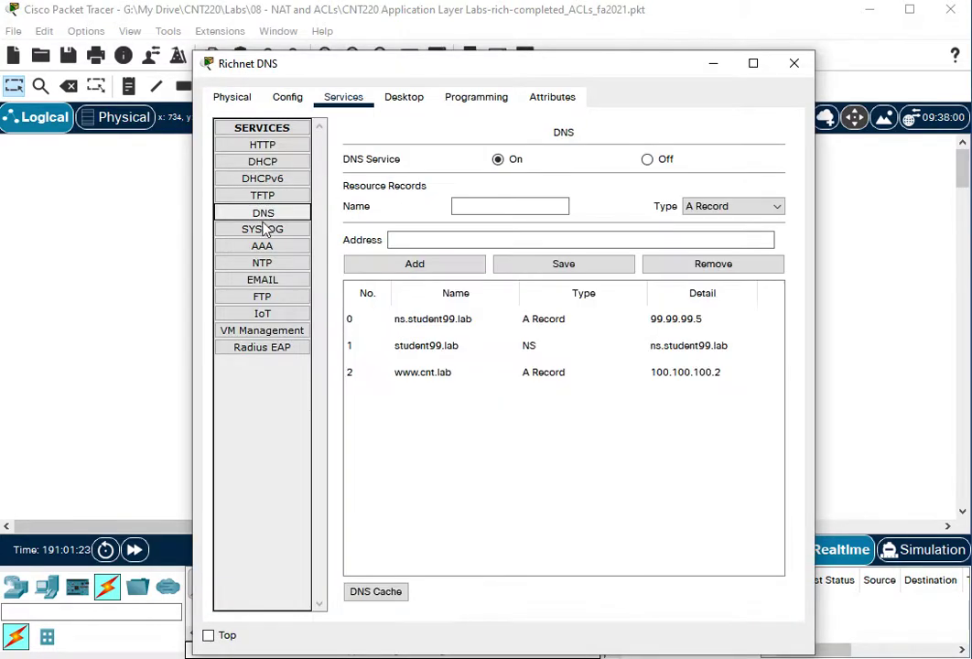
left_click(385, 591)
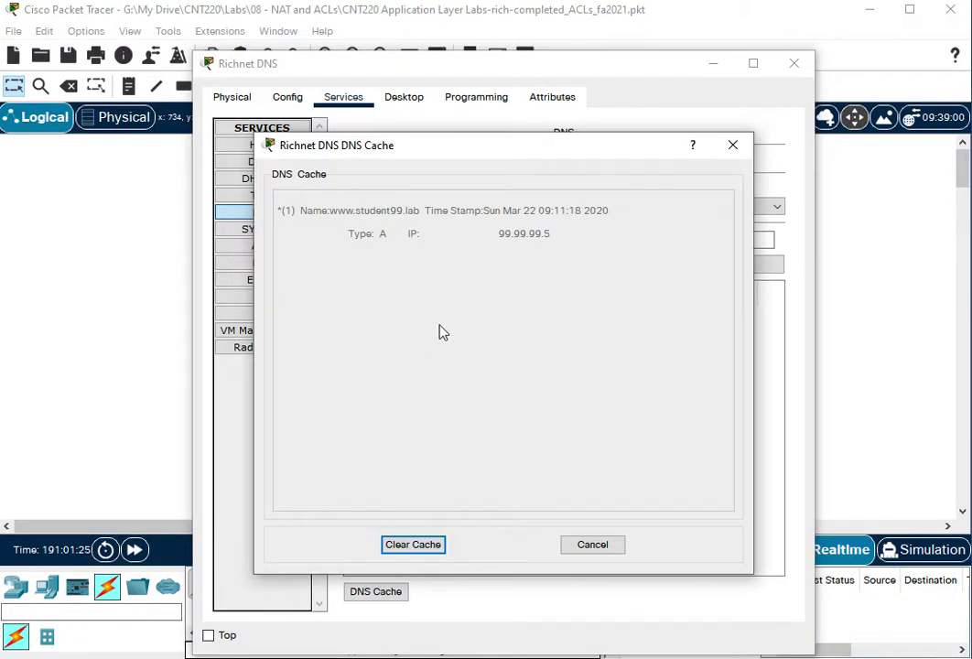
left_click(410, 544)
left_click(732, 144)
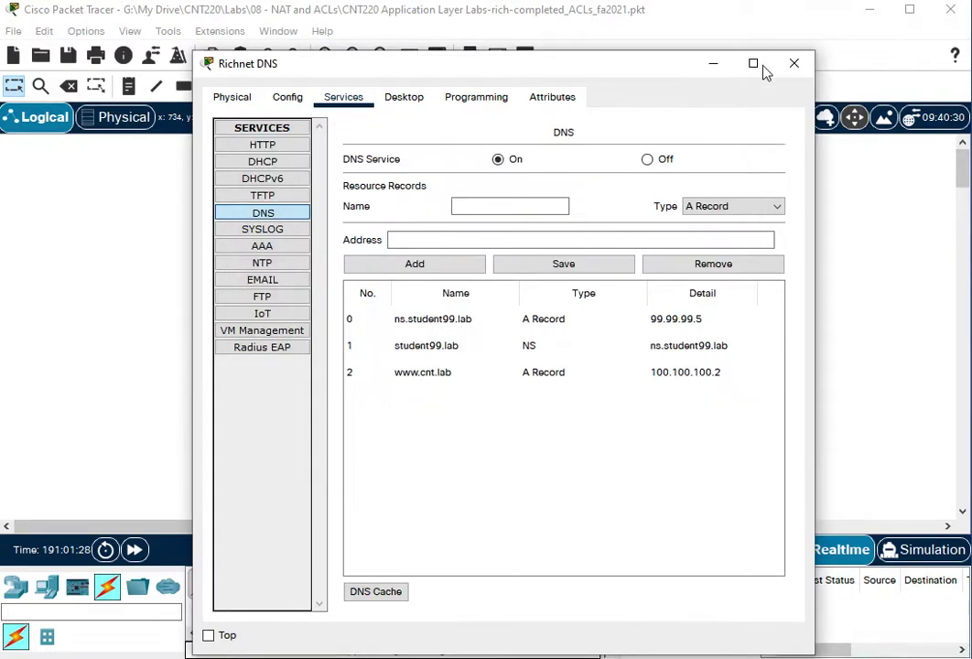
left_click(794, 63)
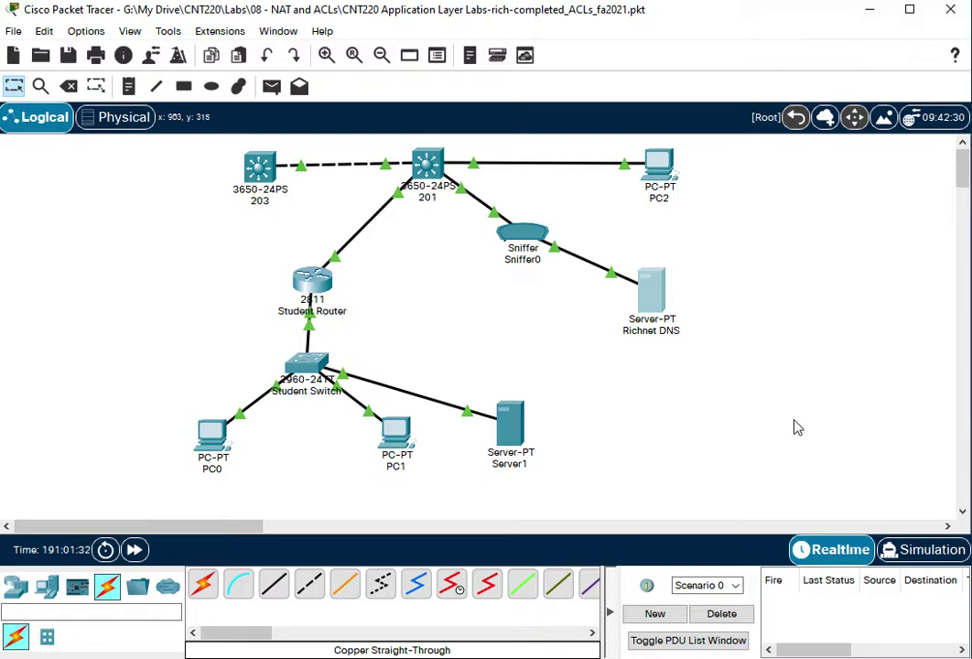
Step: In the Student Router CLI, apply inbound_from_Internet inbound on interface fa0/0
double_click(312, 282)
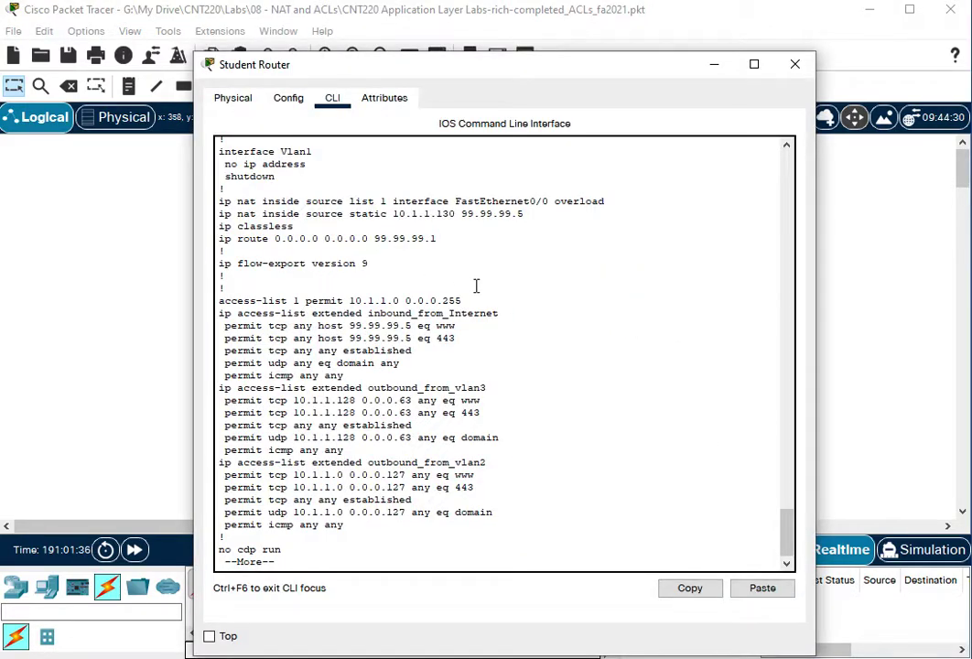
type("q")
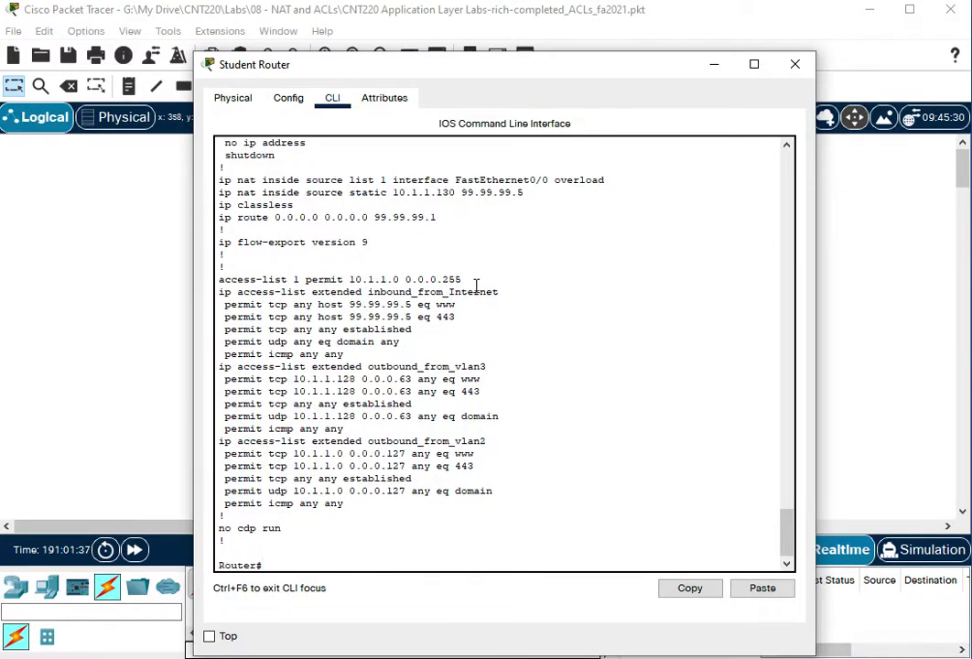
type("conf t")
key("Return")
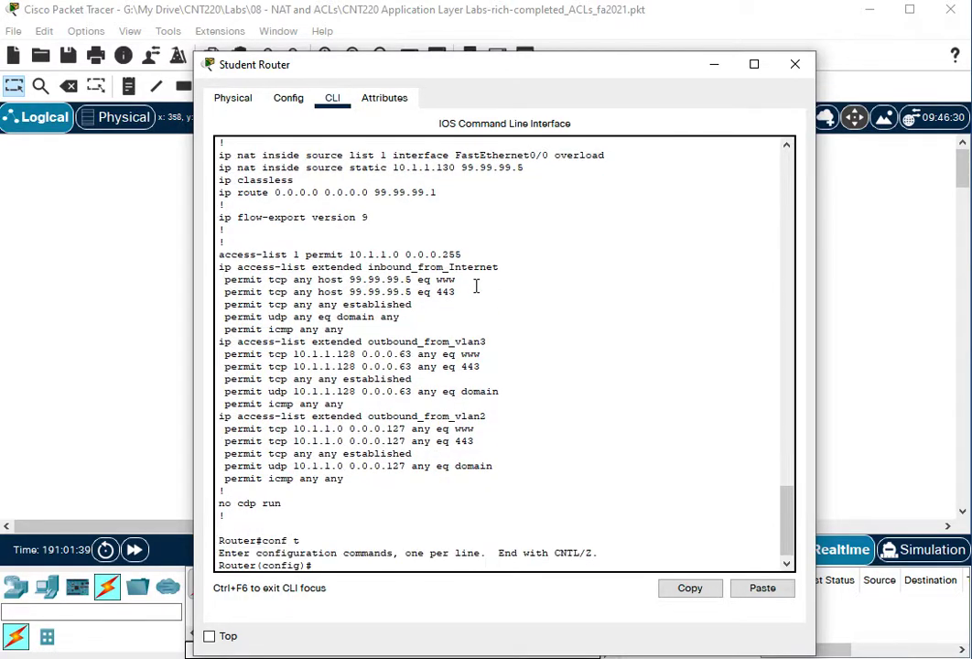
scroll(474, 256, "up", 11)
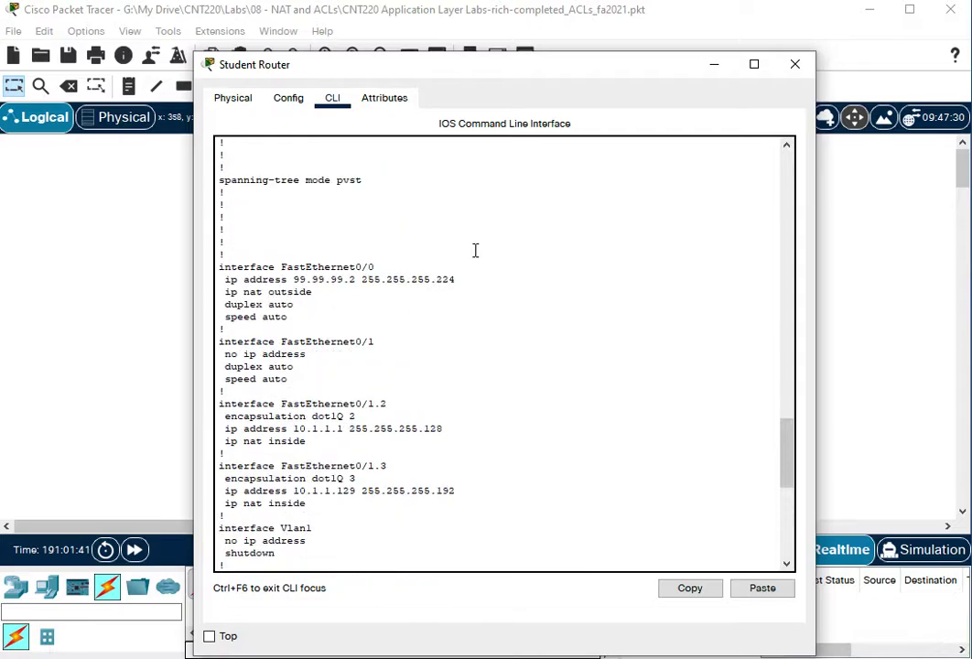
scroll(460, 319, "down", 9)
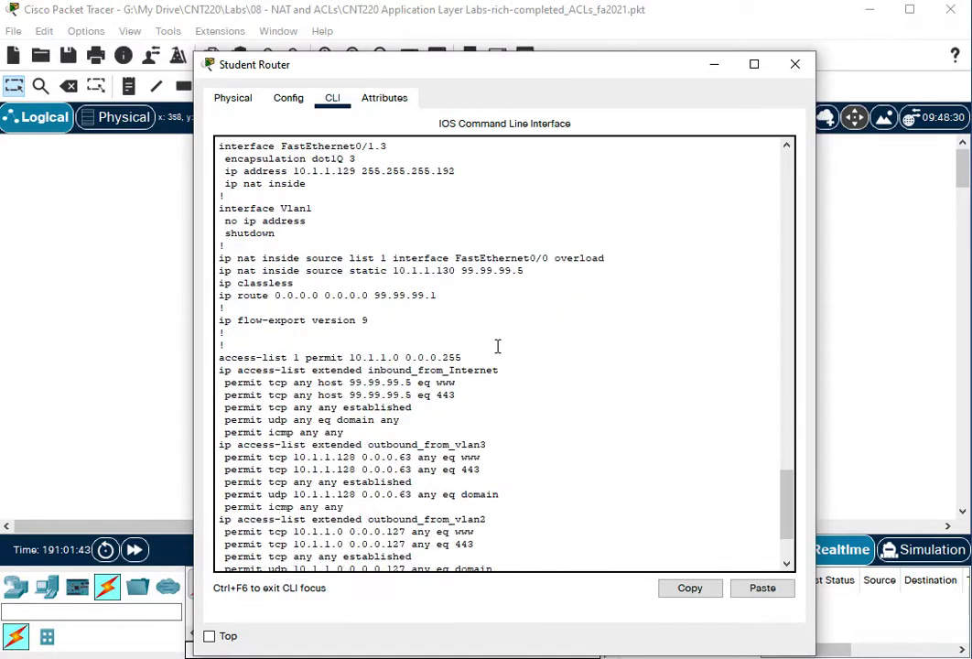
scroll(497, 346, "down", 3)
type("int fa0/0")
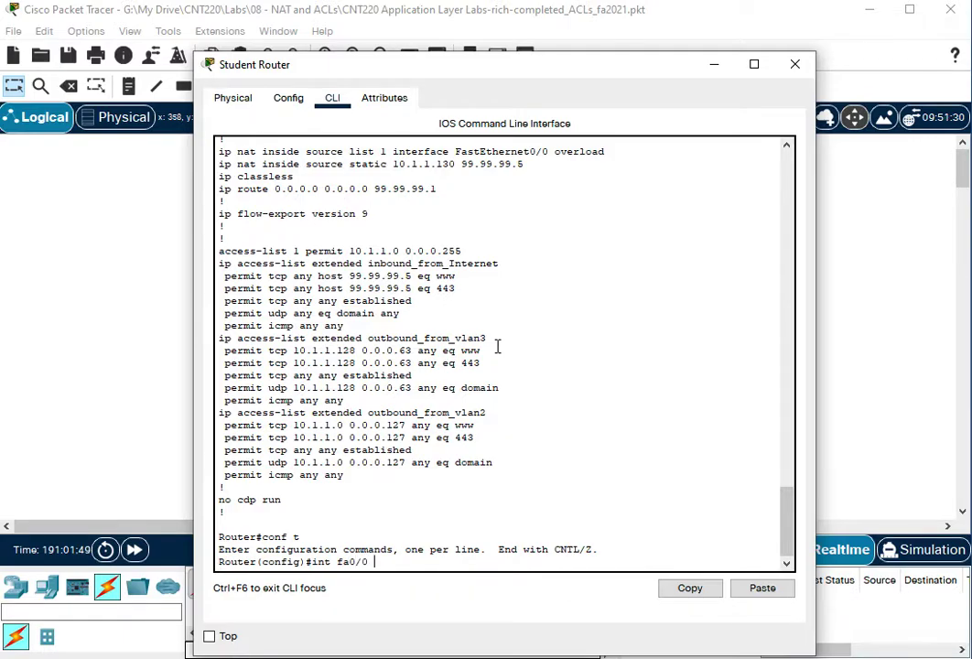
key("Return")
type("ip acc")
key("Tab")
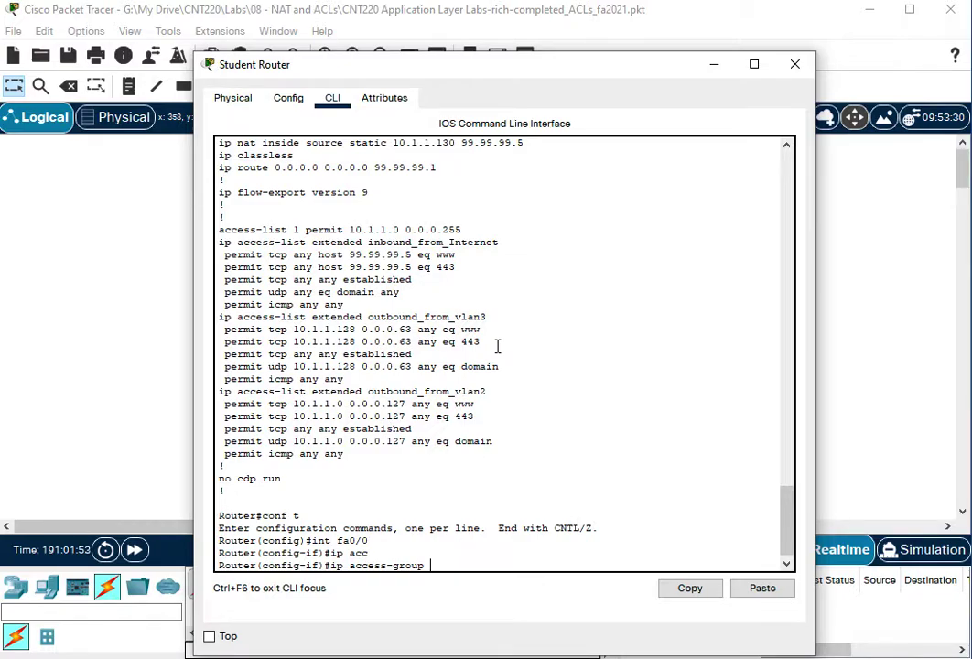
type("inbound_from_Intern")
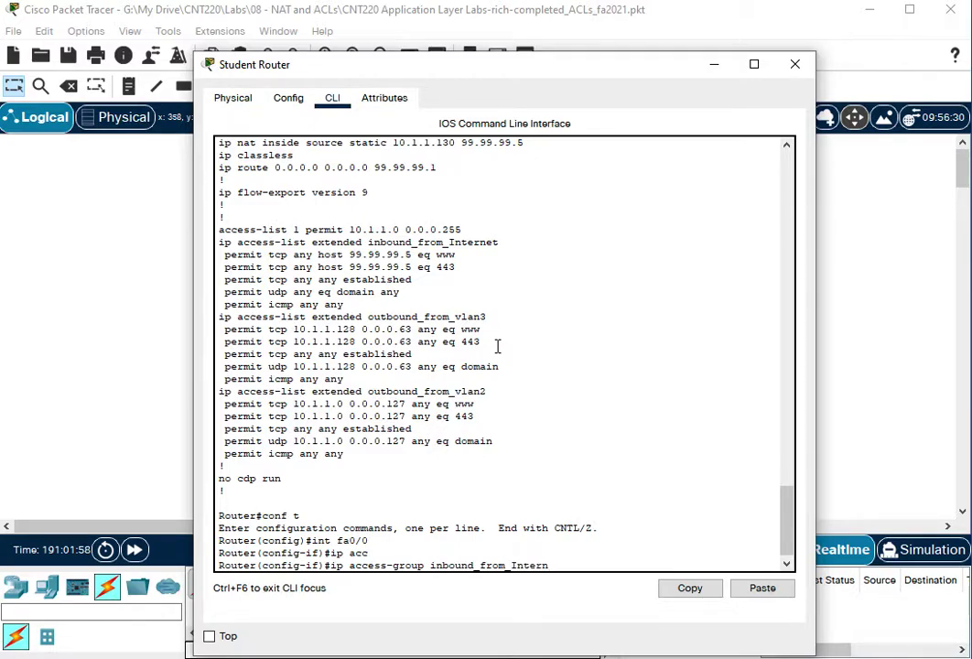
type("net in")
key("Return")
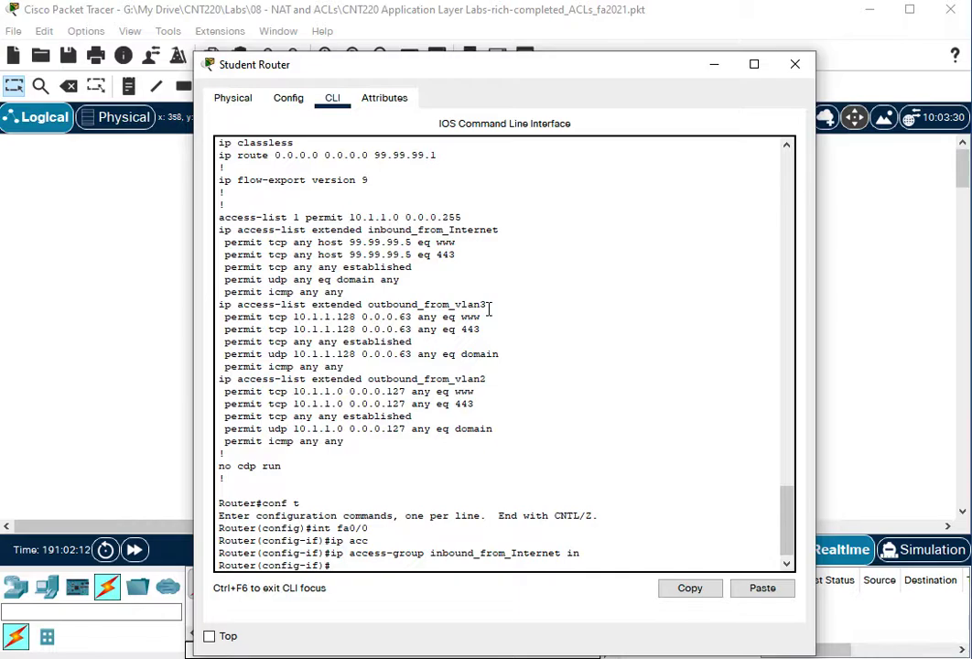
Step: Switch to subinterface fa0/1.2 and start editing the access-group command for vlan2's list
scroll(488, 311, "up", 8)
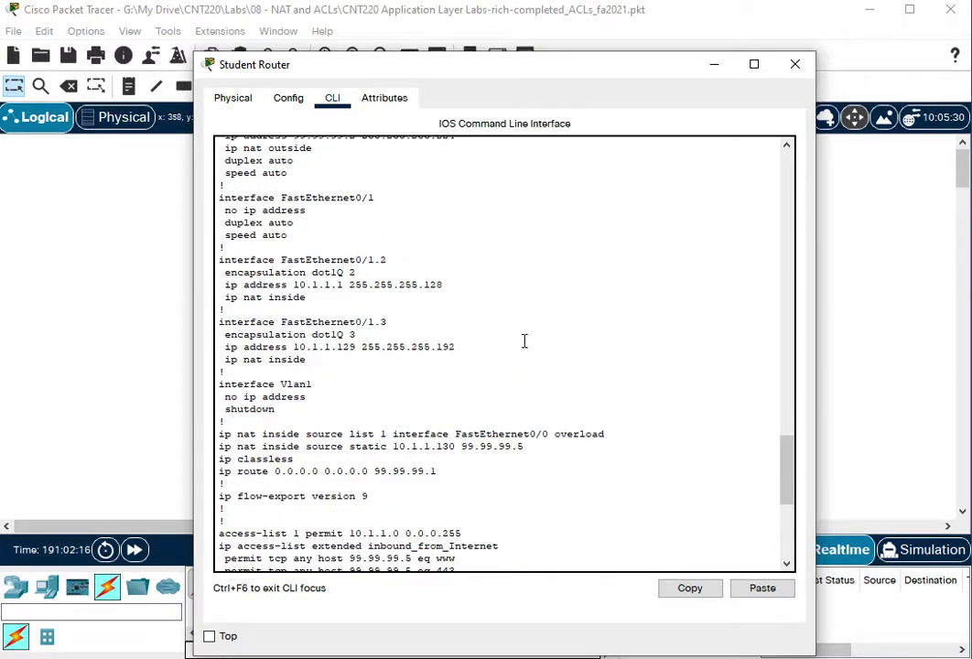
scroll(523, 340, "down", 8)
key("Up")
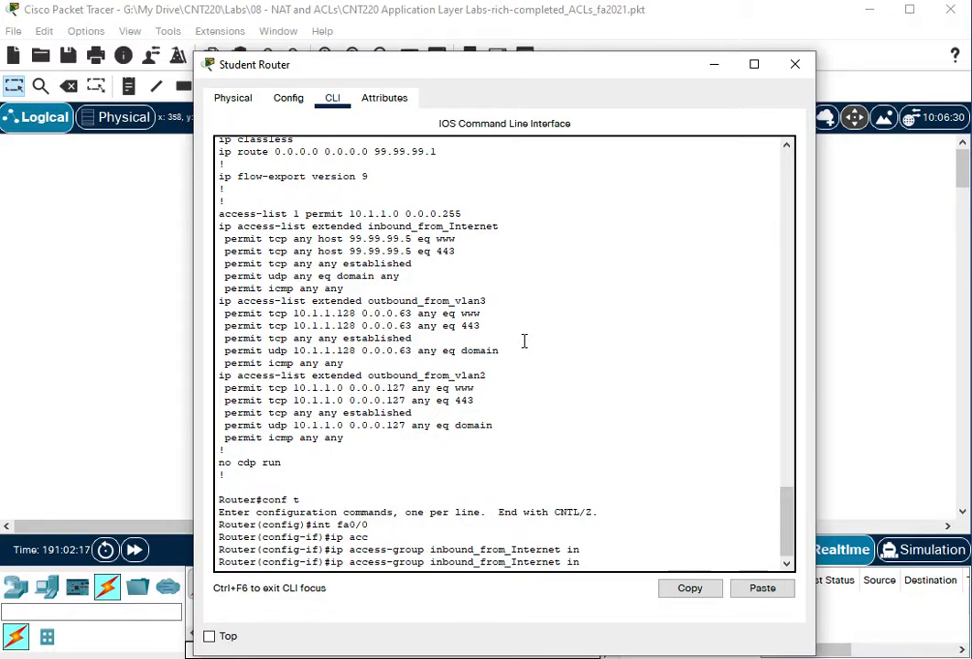
key("Up")
key("Up")
key("BackSpace")
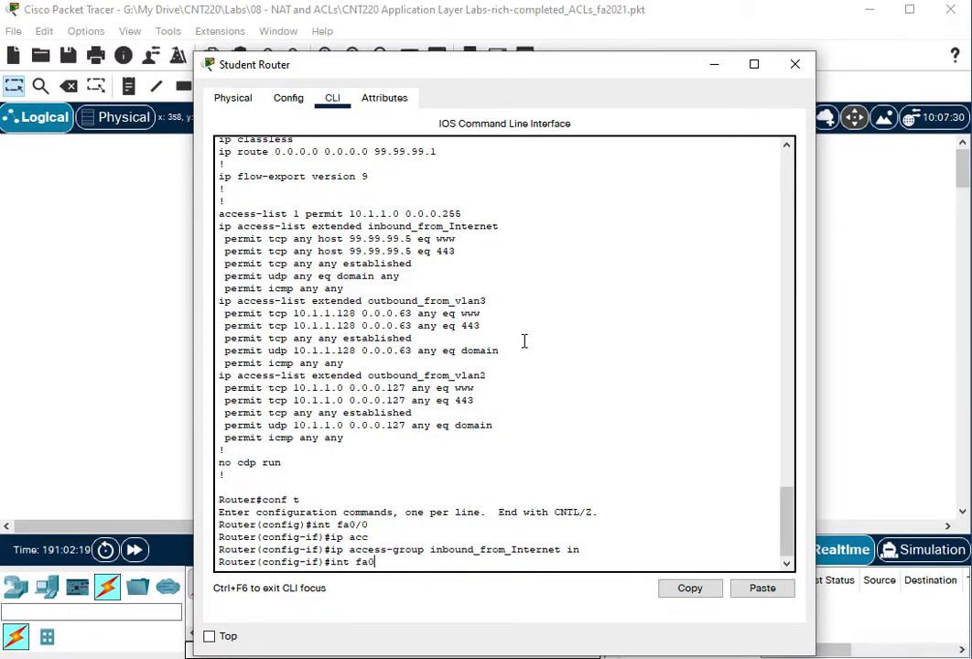
type("/1.2")
key("Return")
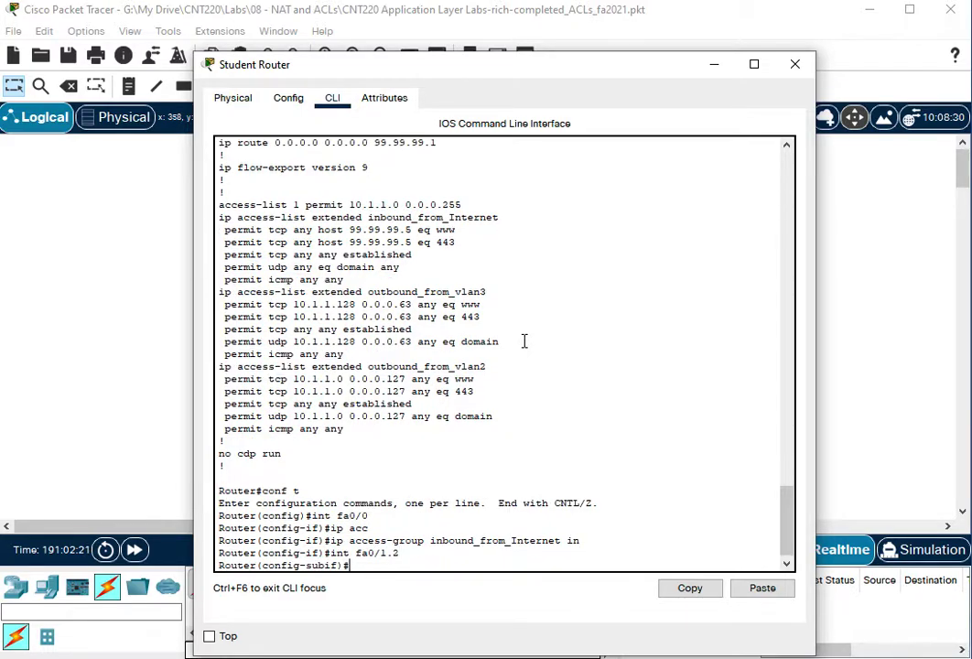
key("Up")
key("Up")
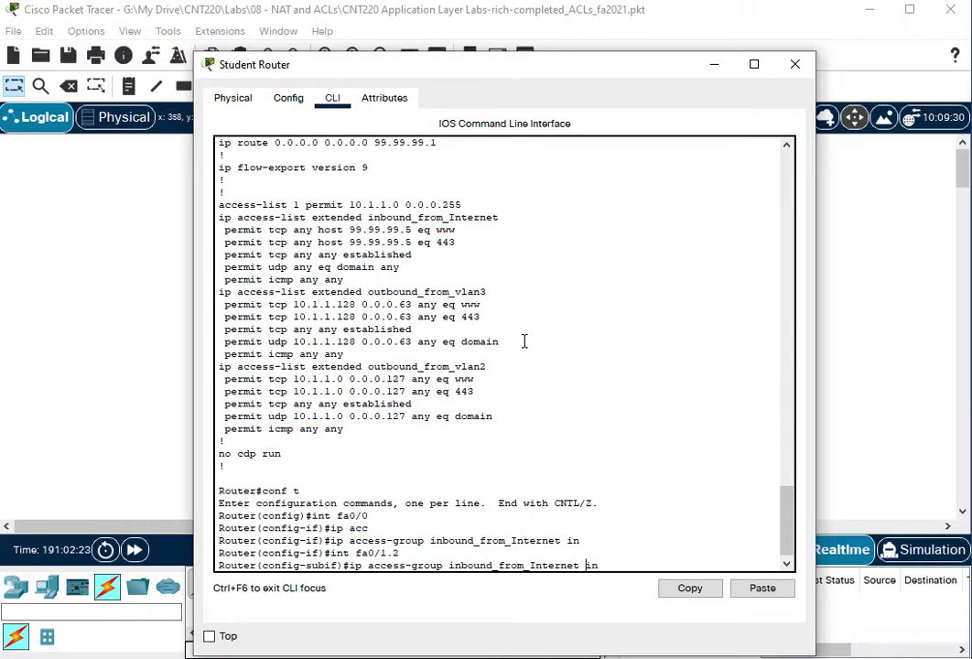
key("Left")
key("Left")
key("Left")
key("BackSpace")
key("BackSpace")
key("BackSpace")
key("BackSpace")
key("BackSpace")
key("BackSpace")
key("BackSpace")
key("BackSpace")
key("BackSpace")
key("BackSpace")
key("BackSpace")
key("BackSpace")
key("BackSpace")
key("BackSpace")
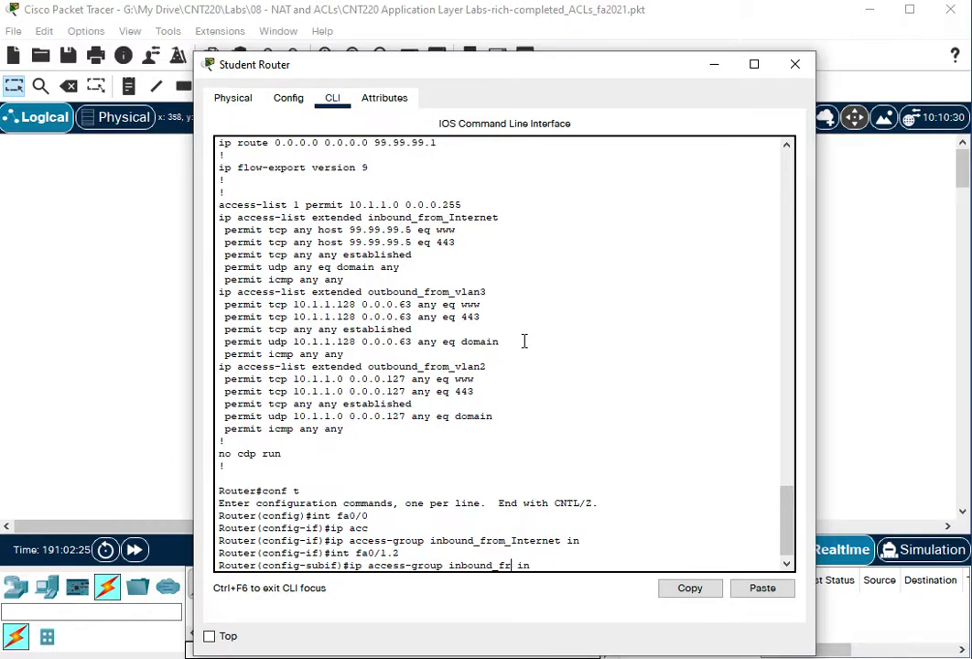
key("BackSpace")
type("d_from_vlan2")
key("Left")
key("Left")
key("Left")
key("Left")
key("Left")
Step: Apply ip access-group outbound_from_vlan2 in on subinterface fa0/1.2
key("BackSpace")
key("BackSpace")
type("out")
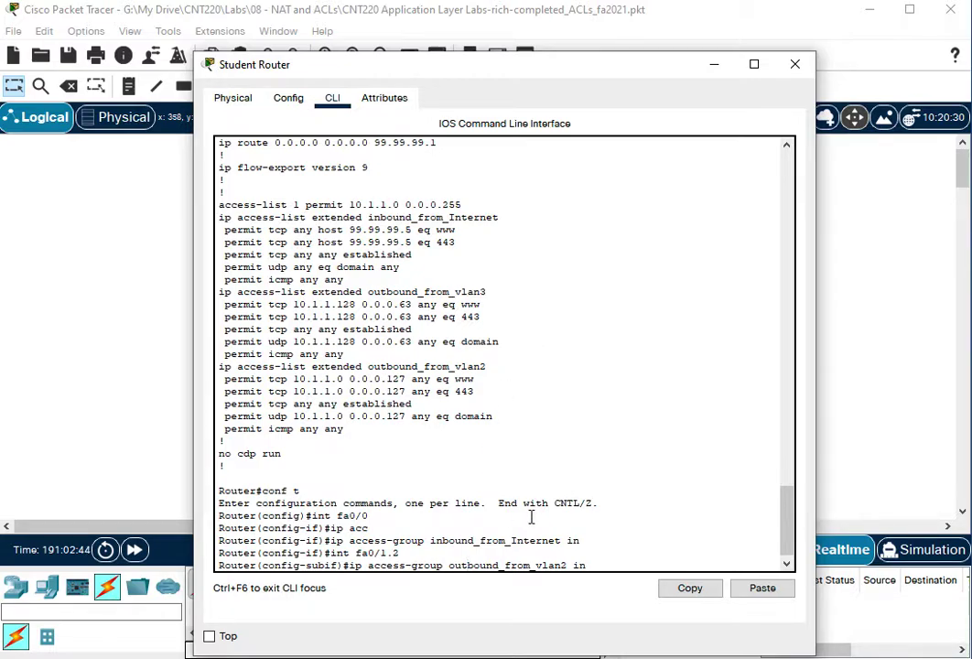
left_click_drag(571, 566, 590, 564)
left_click(563, 18)
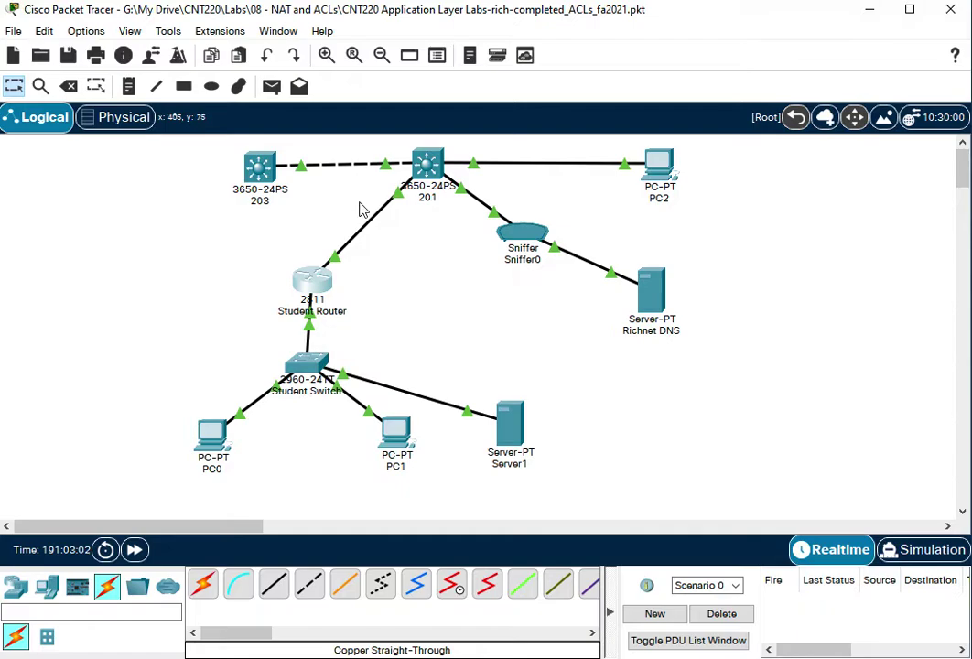
double_click(316, 279)
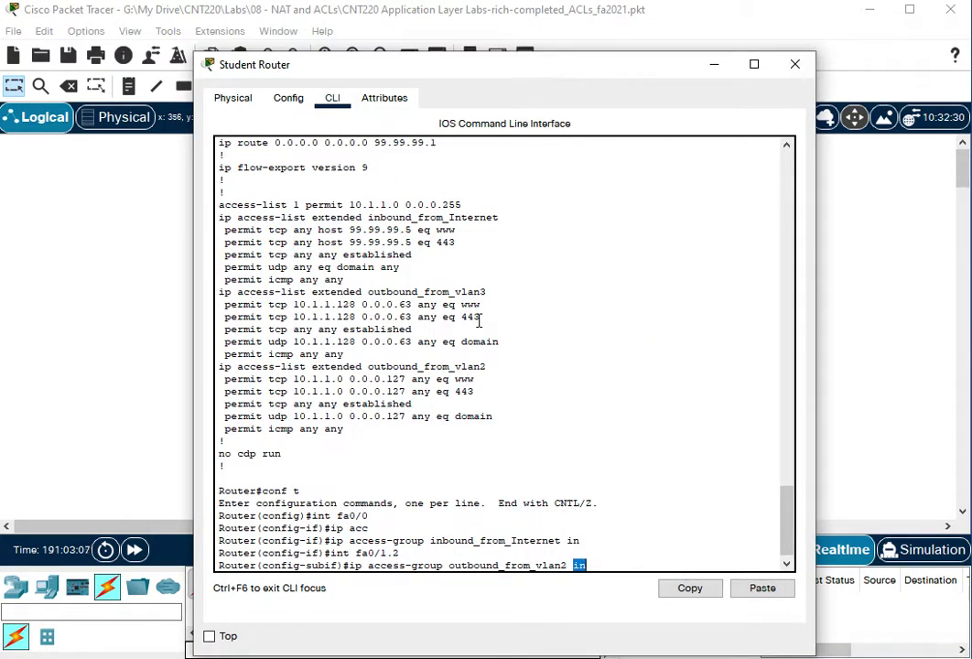
key("Return")
Step: Apply outbound_from_vlan3 inbound on subinterface fa0/1.3
key("Up")
key("Up")
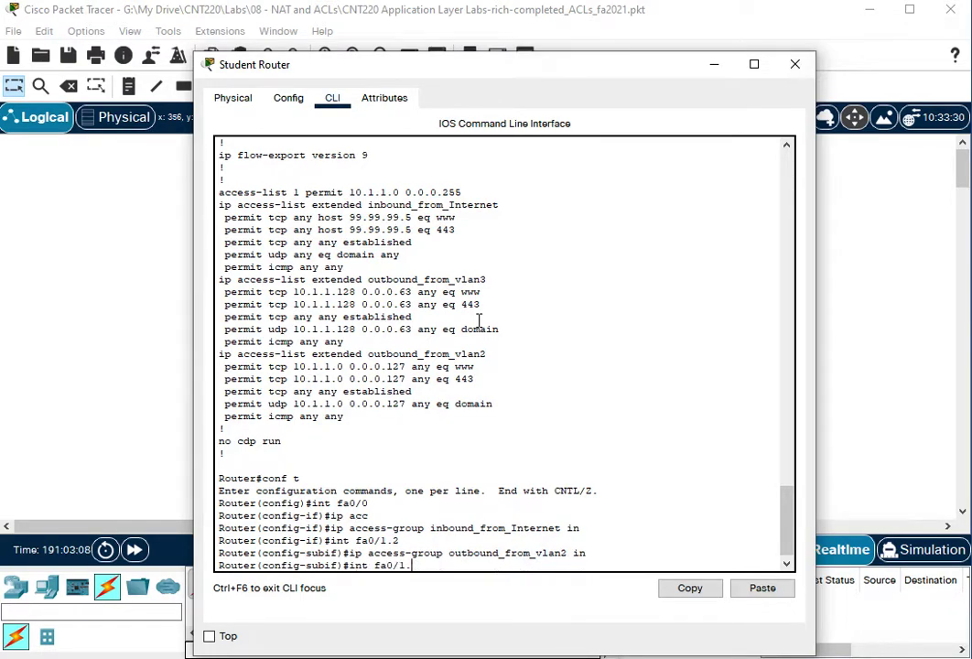
key("Return")
key("Up")
key("Up")
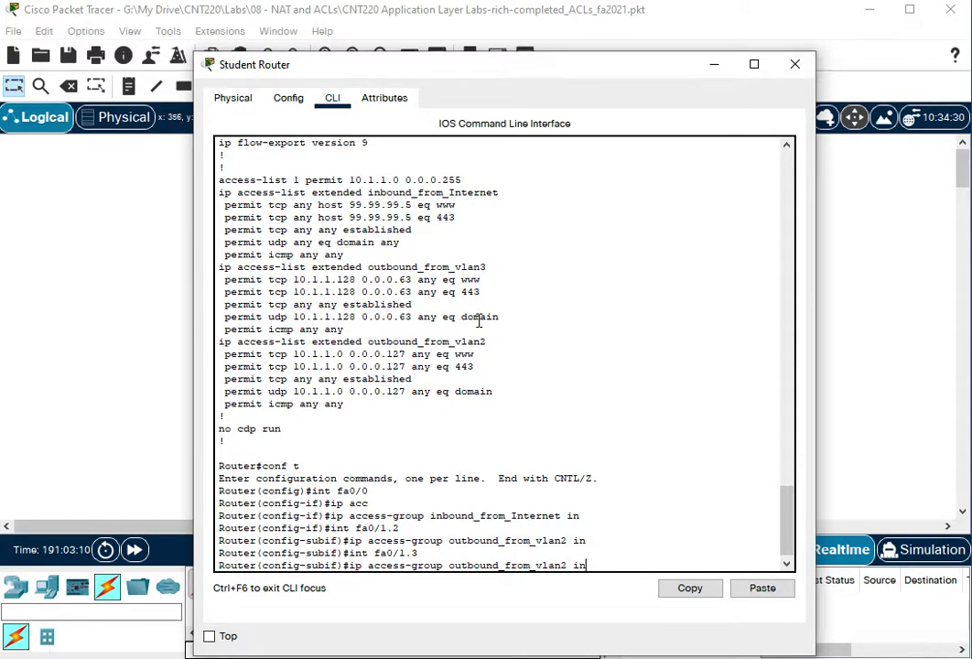
key("Left")
key("Left")
key("Left")
key("BackSpace")
type("3")
key("Return")
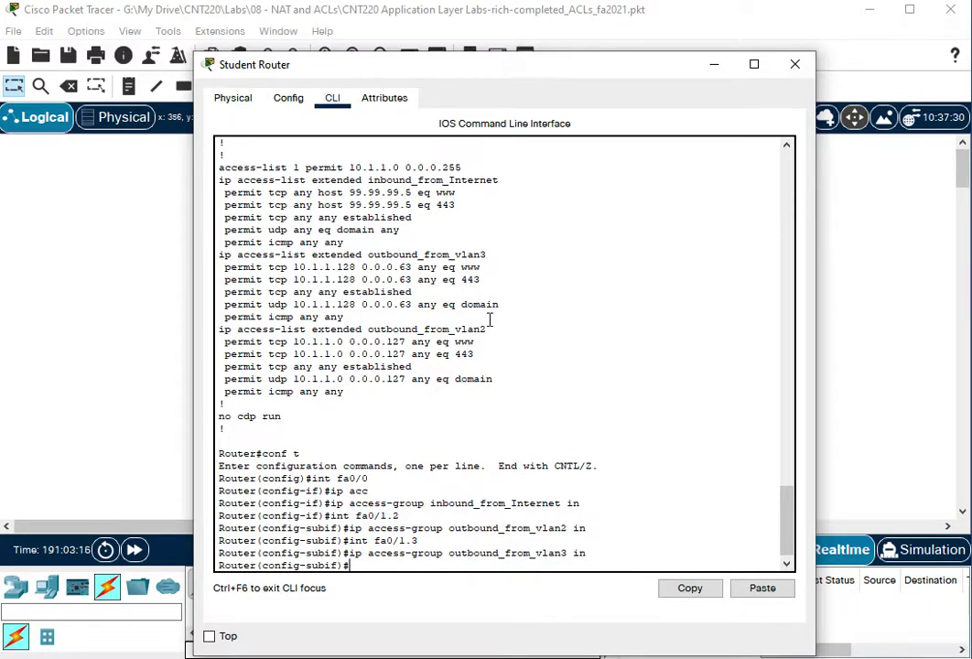
left_click(715, 66)
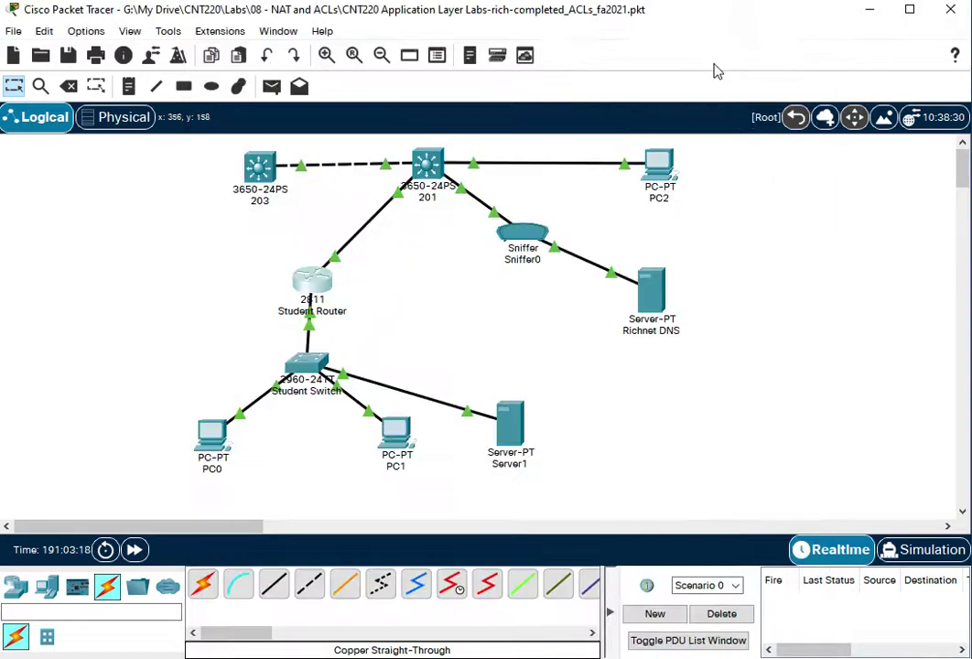
left_click(227, 436)
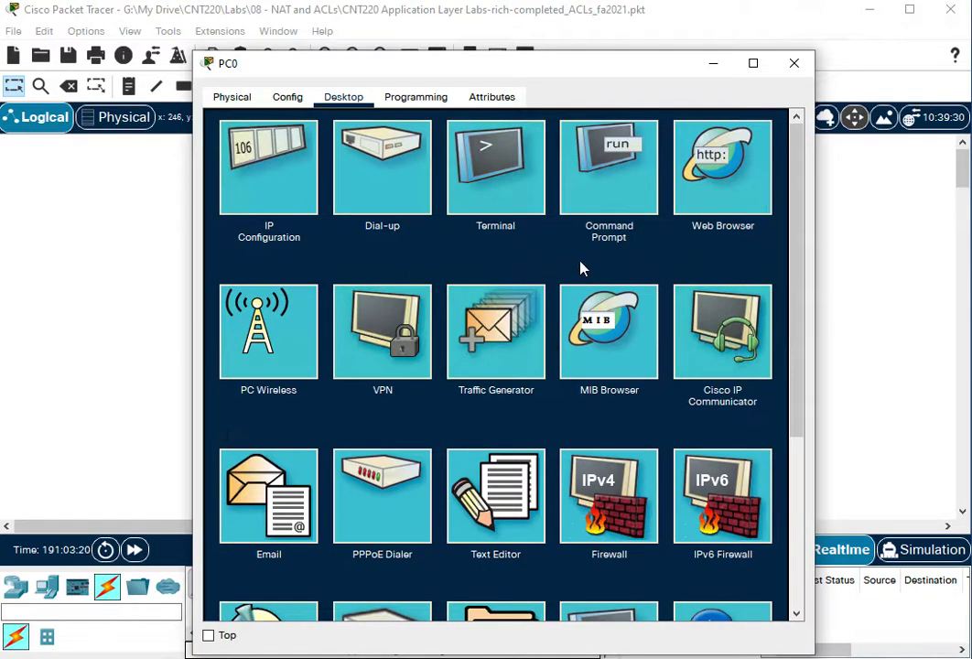
left_click(739, 172)
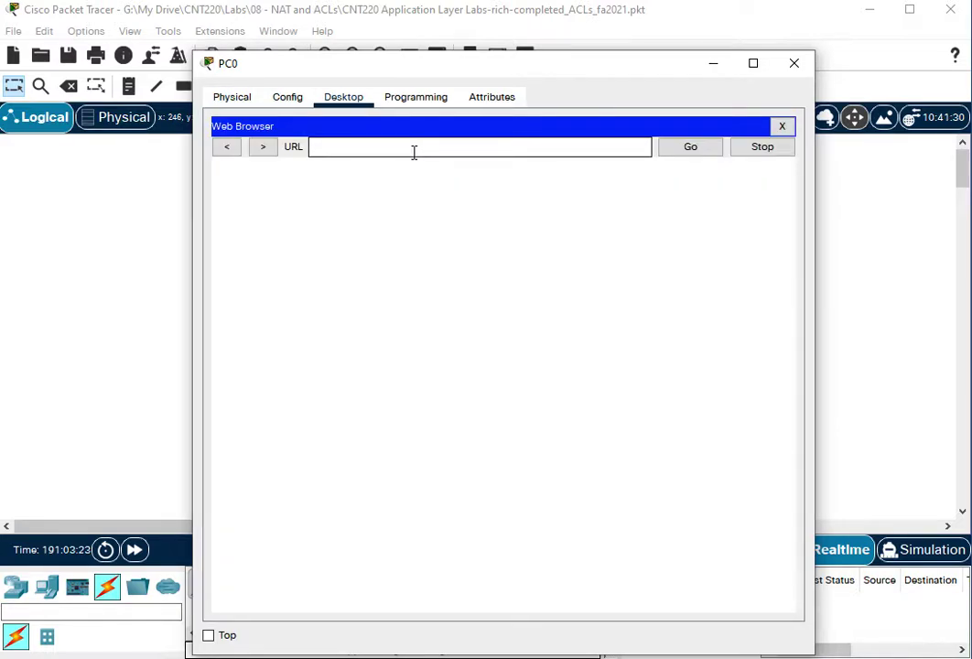
type("http://www.relwell.lab")
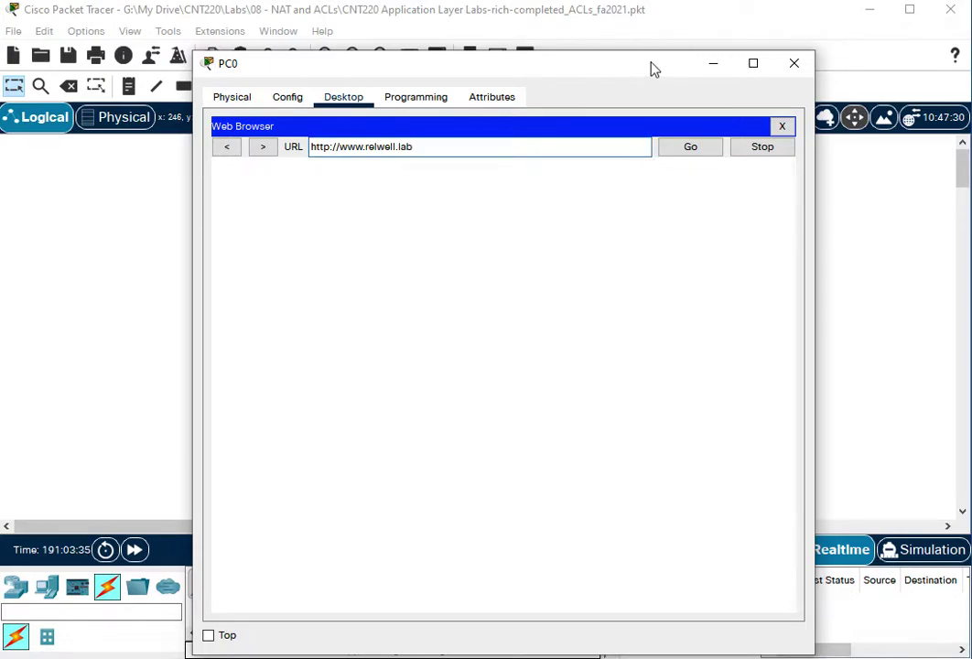
left_click_drag(651, 70, 549, 135)
left_click(866, 140)
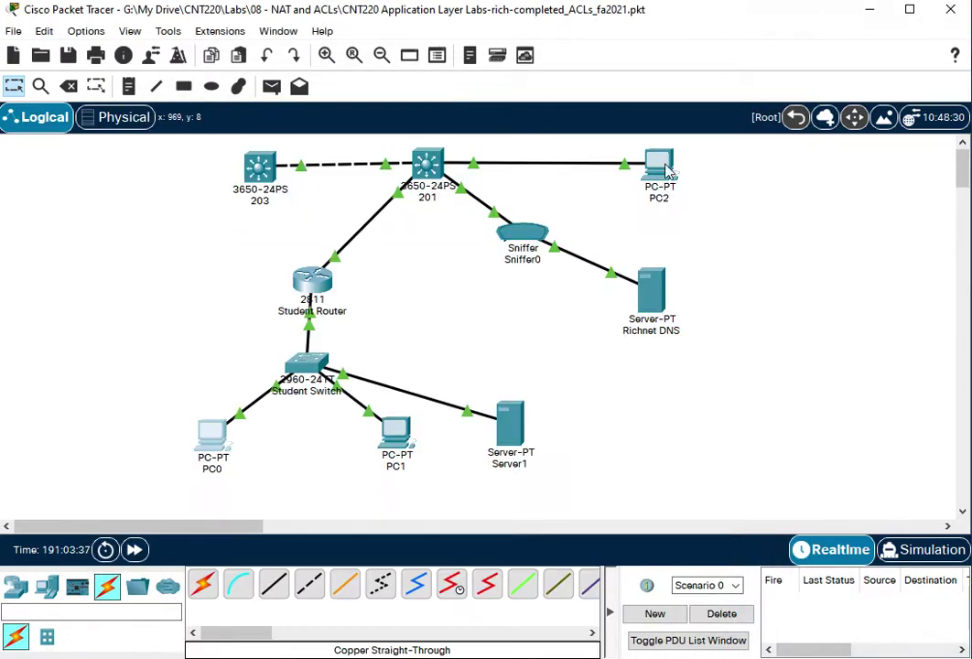
left_click(659, 170)
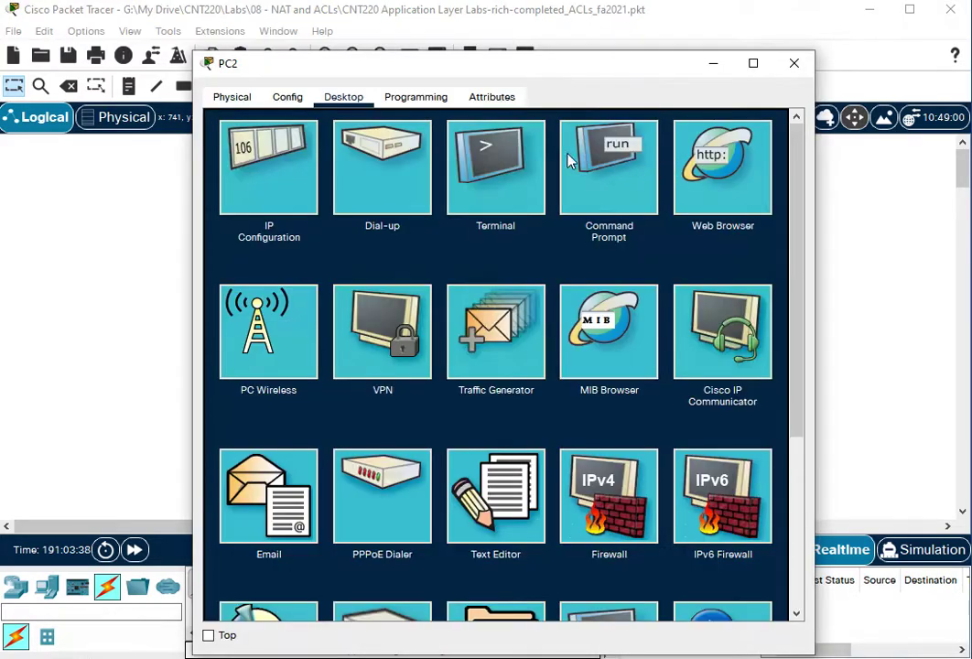
left_click(708, 164)
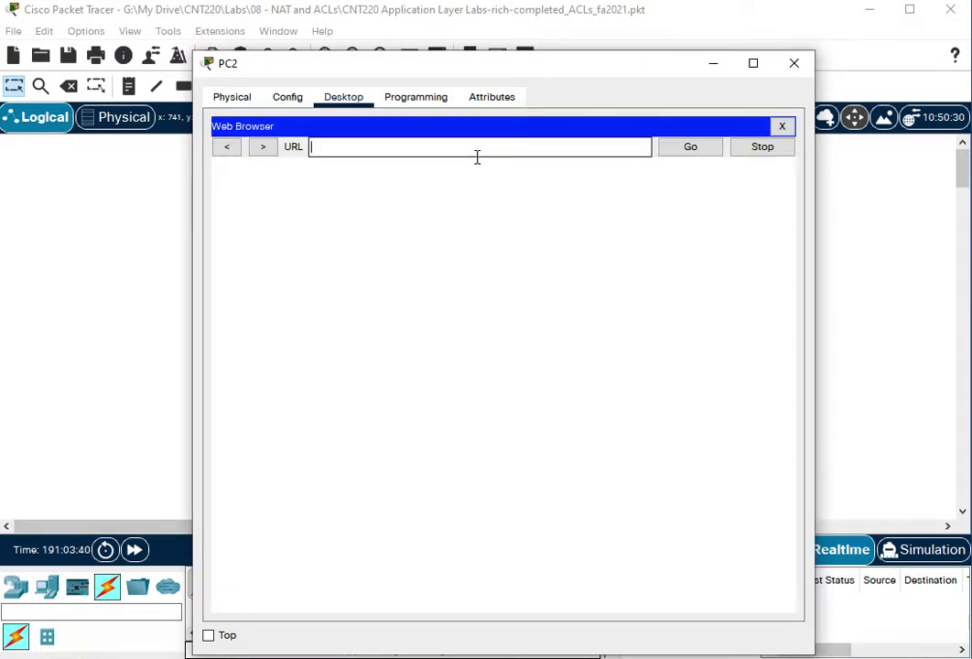
type("www.cnt.lab")
key("Return")
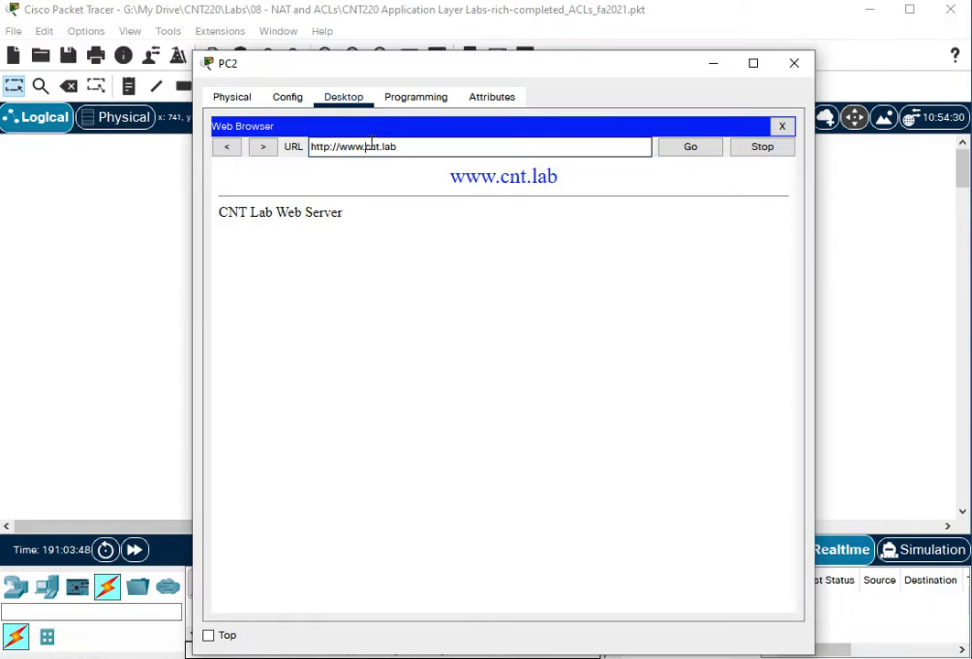
Step: Replace cnt.lab with student99.lab in the address and put PC2's window away
left_click_drag(366, 146, 426, 147)
type("stud")
type("ne")
type("nt")
type("99.lab")
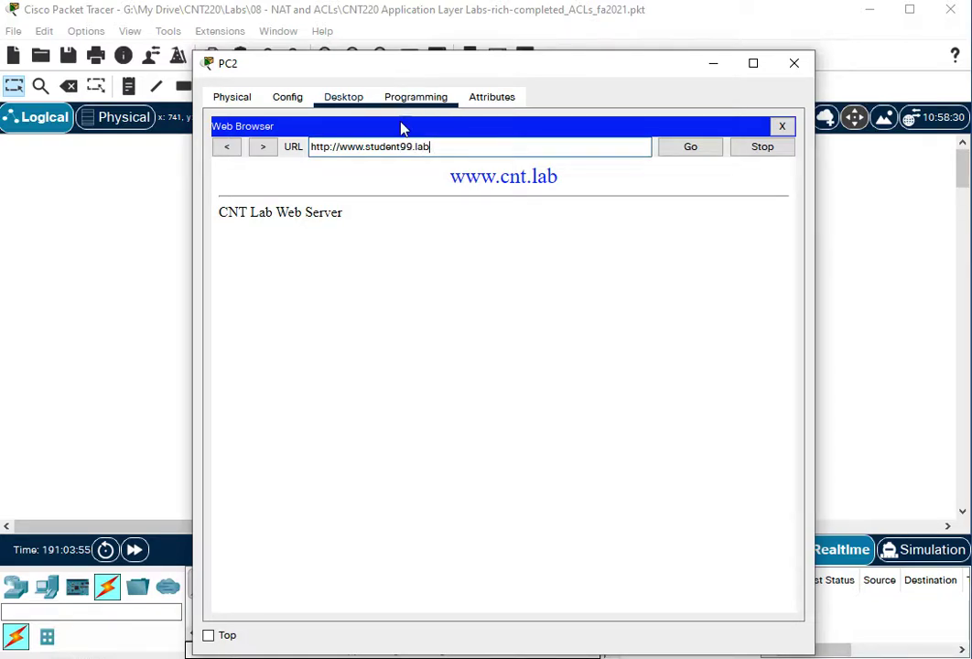
left_click(712, 66)
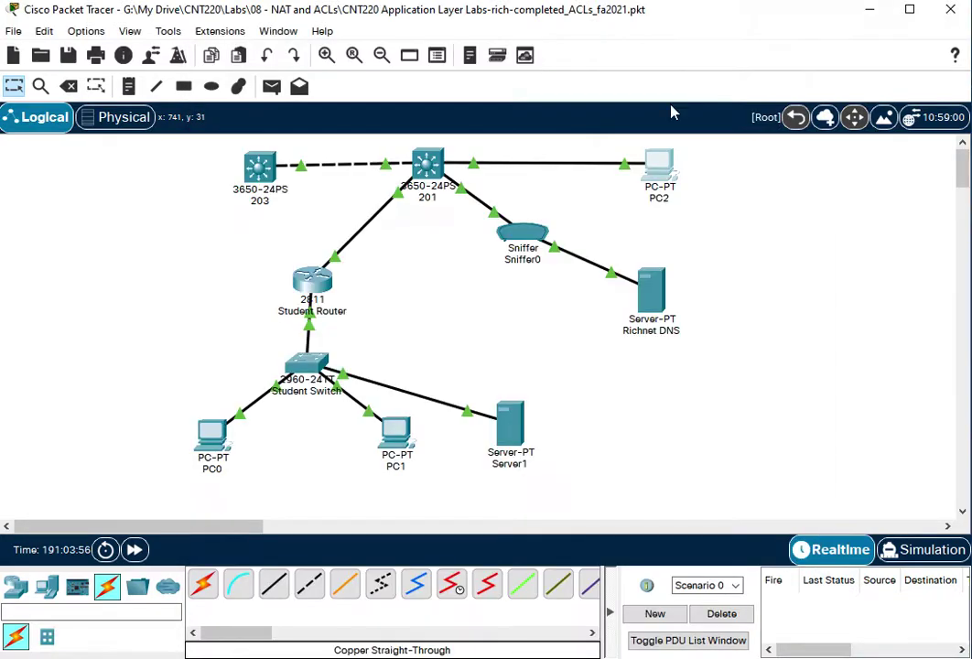
left_click(212, 444)
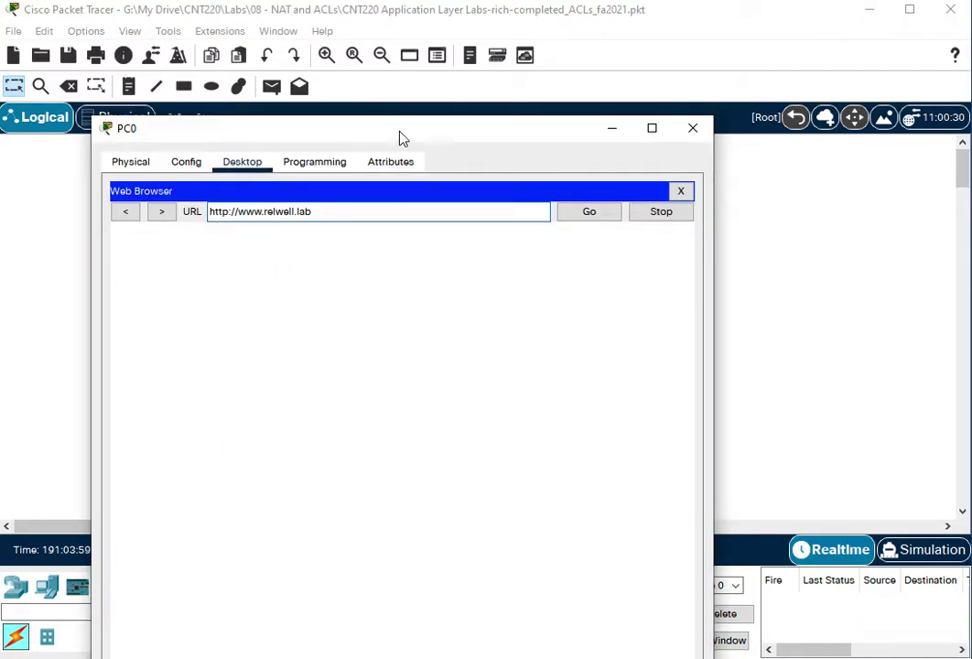
left_click_drag(418, 134, 421, 108)
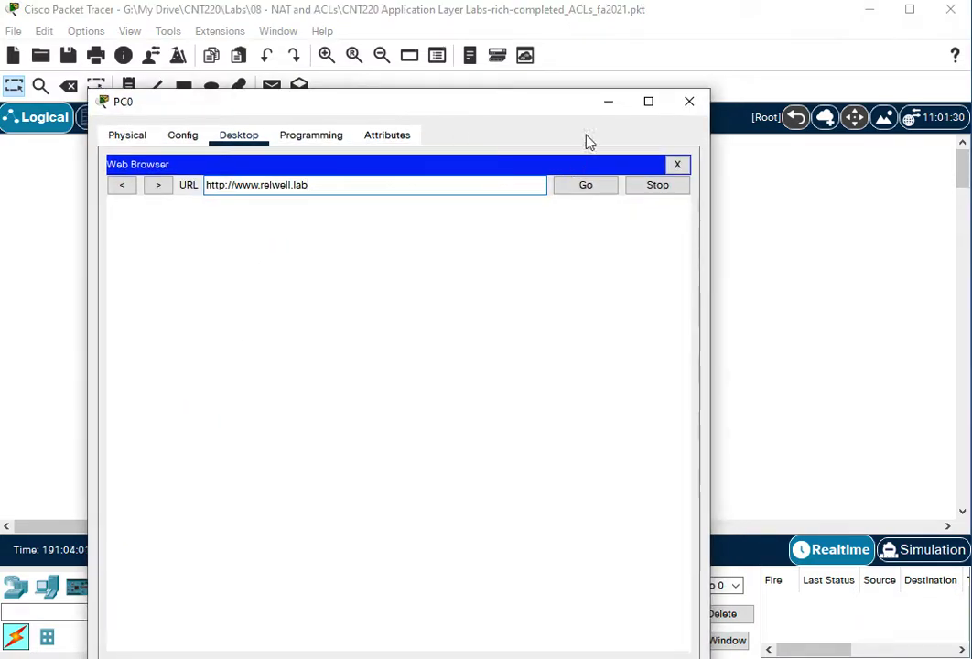
left_click(608, 101)
left_click(312, 286)
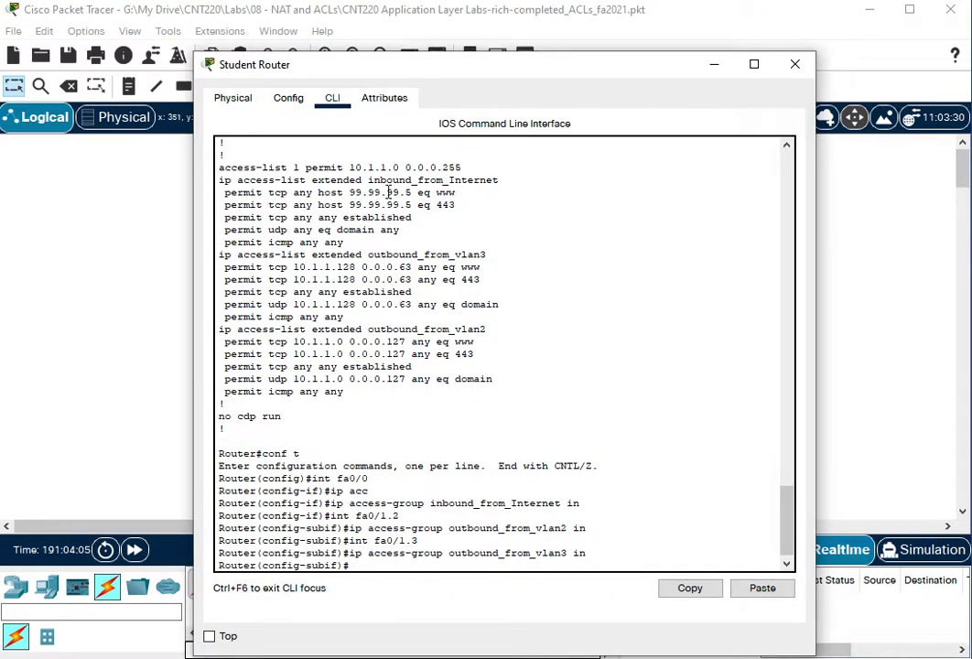
left_click_drag(449, 72, 590, 63)
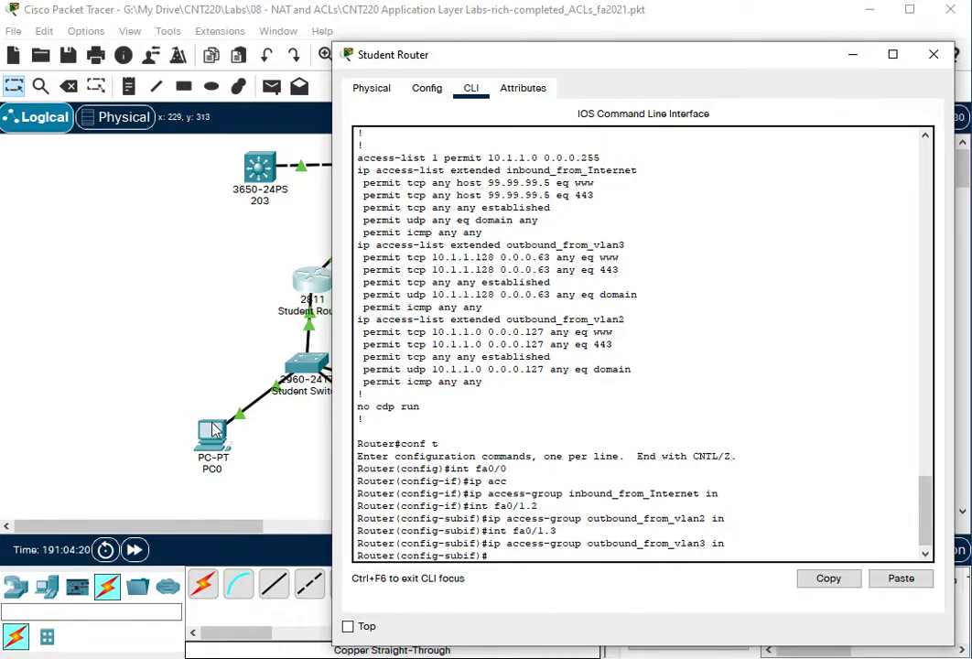
left_click(852, 54)
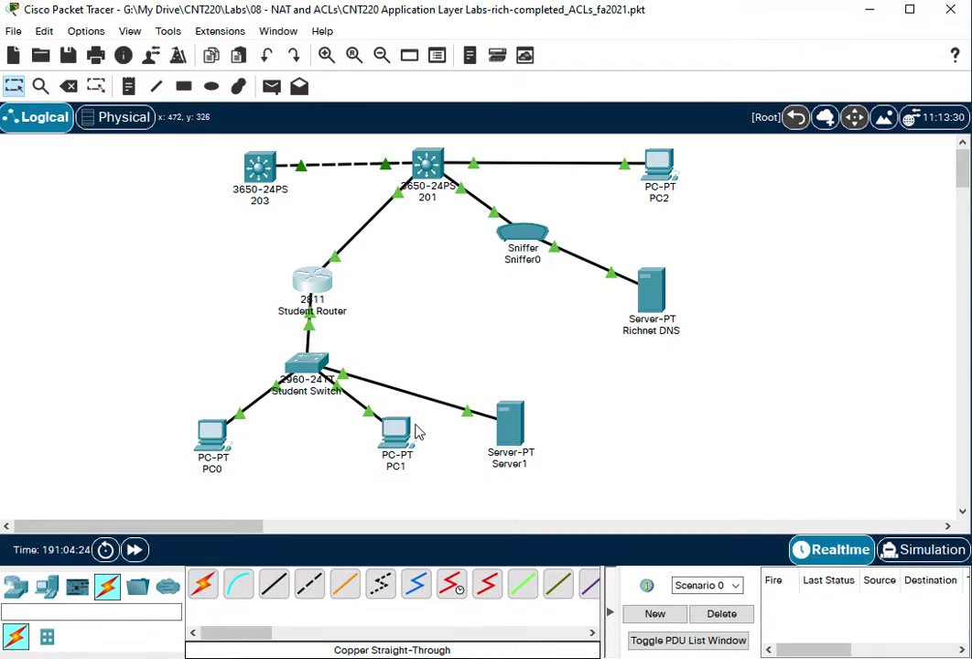
left_click(312, 282)
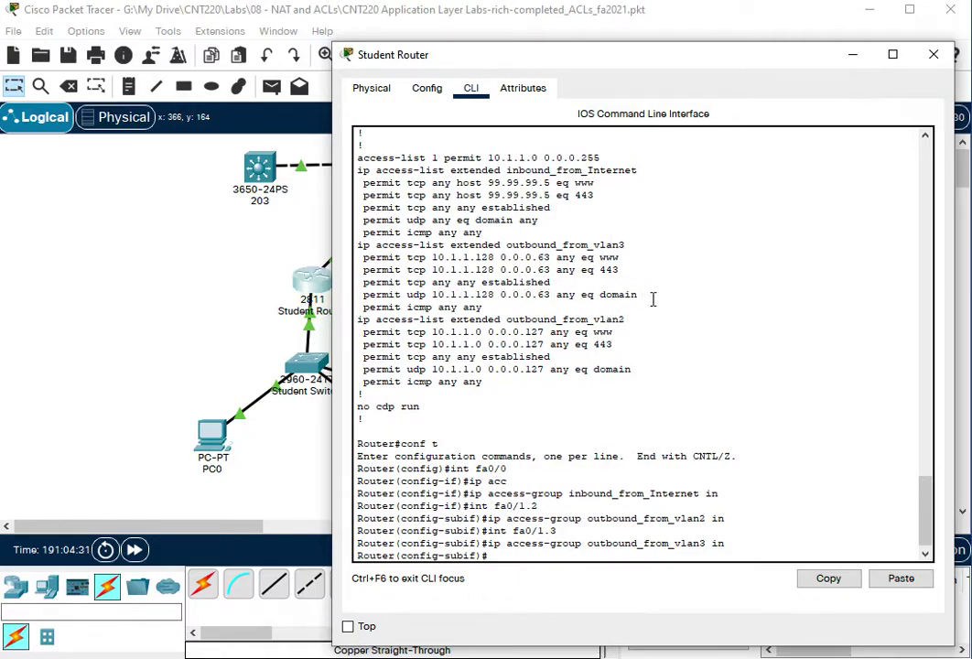
left_click(851, 61)
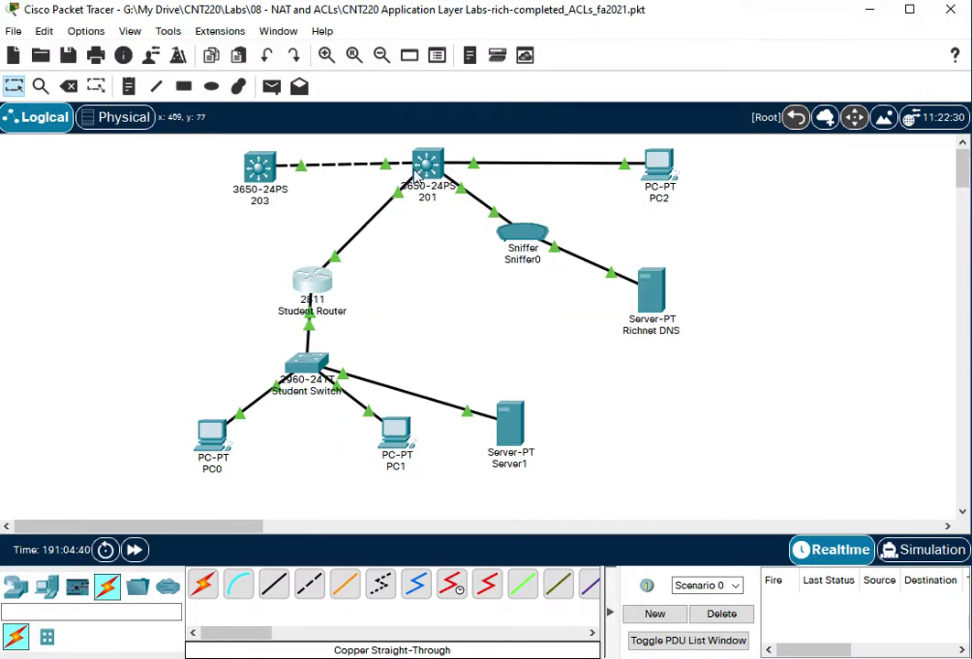
left_click(210, 431)
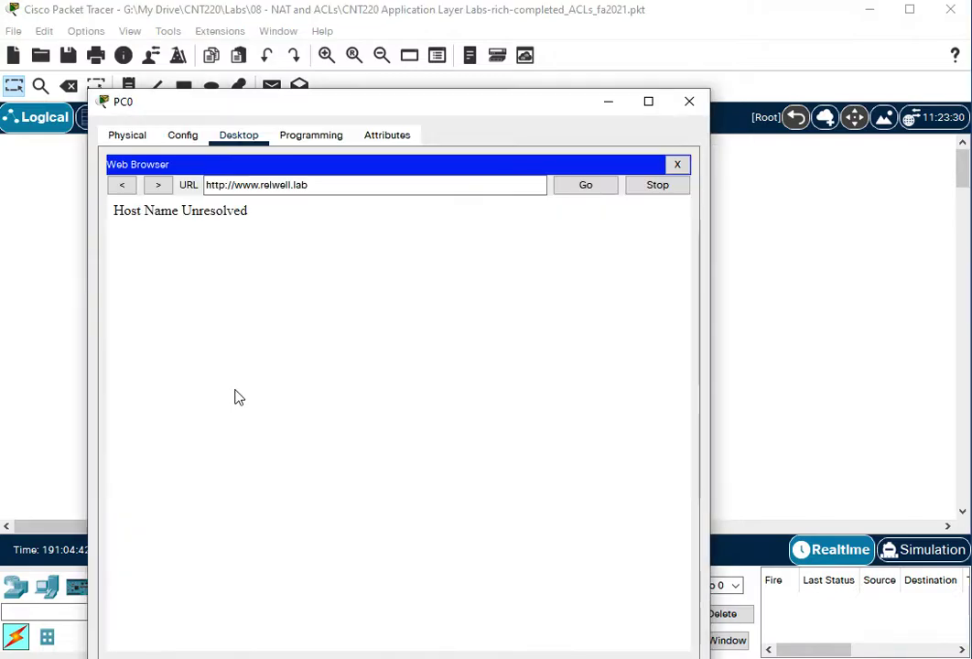
double_click(274, 184)
type("cnt")
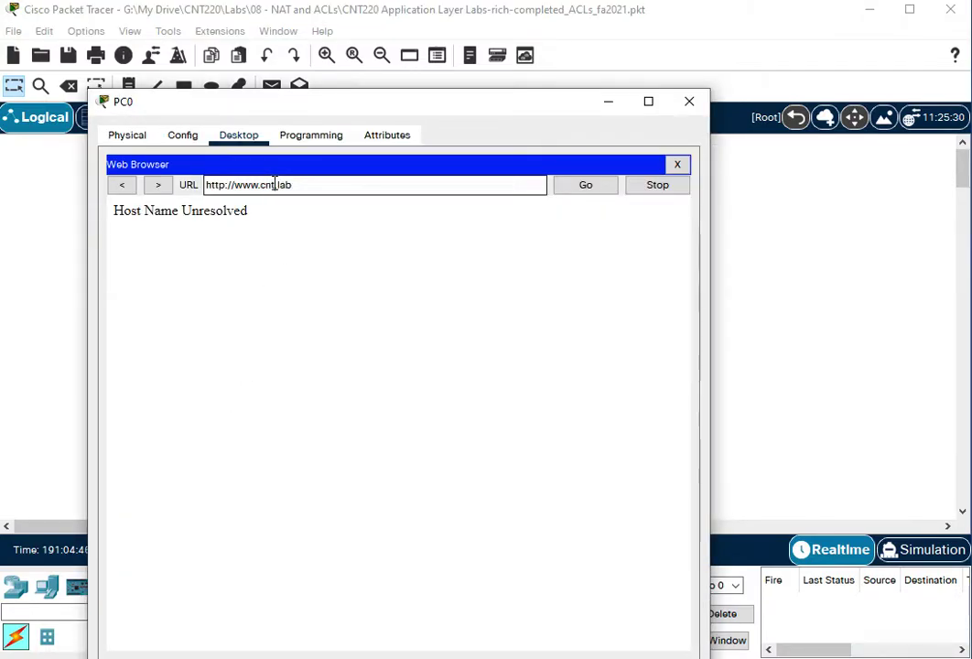
left_click(596, 194)
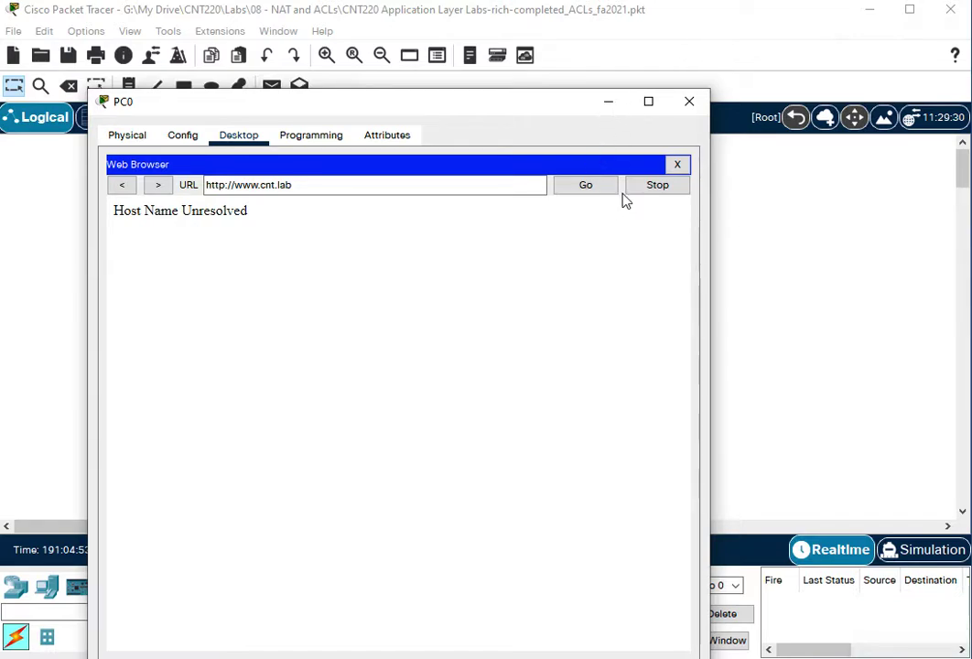
triple_click(282, 185)
key("ctrl+c")
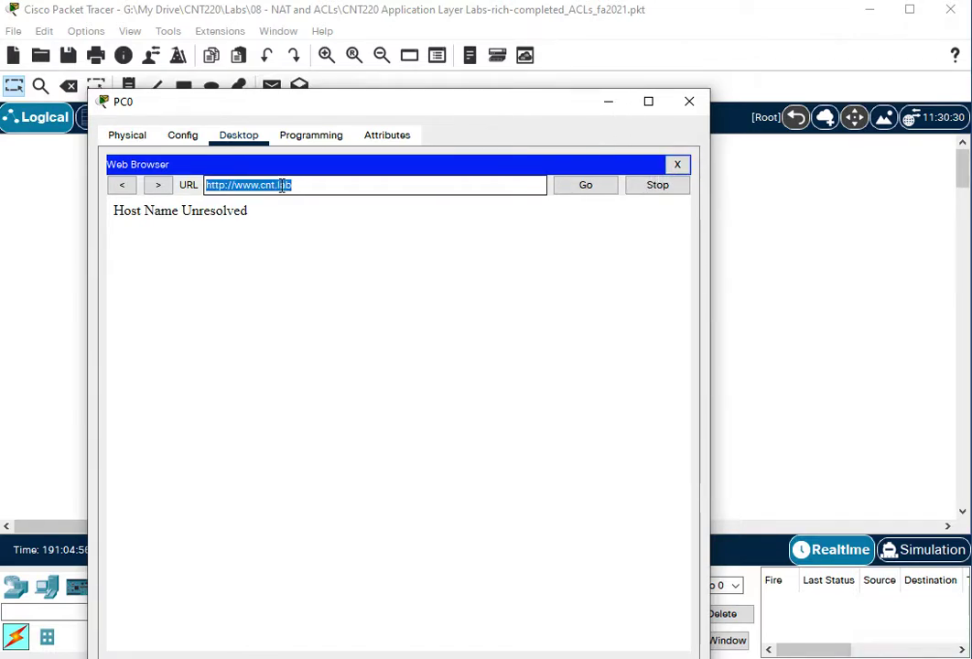
left_click(680, 165)
left_click(680, 165)
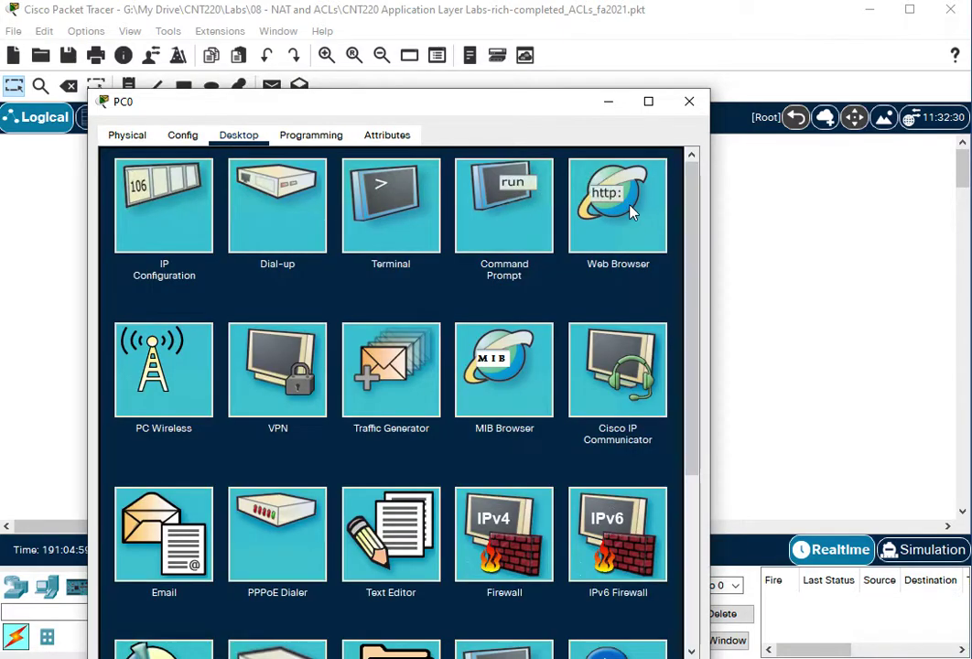
left_click(600, 206)
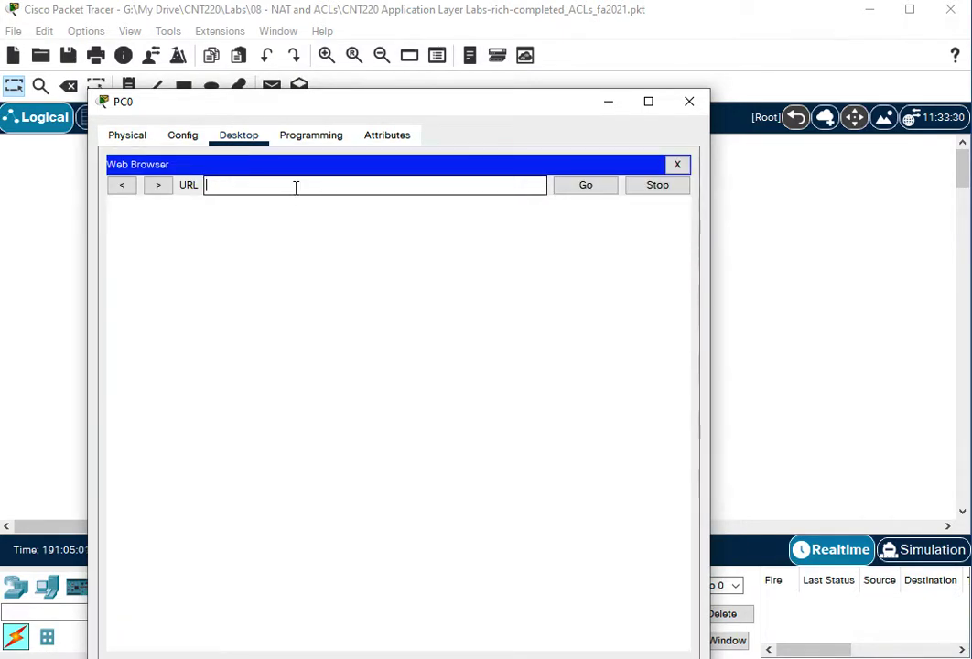
key("ctrl+v")
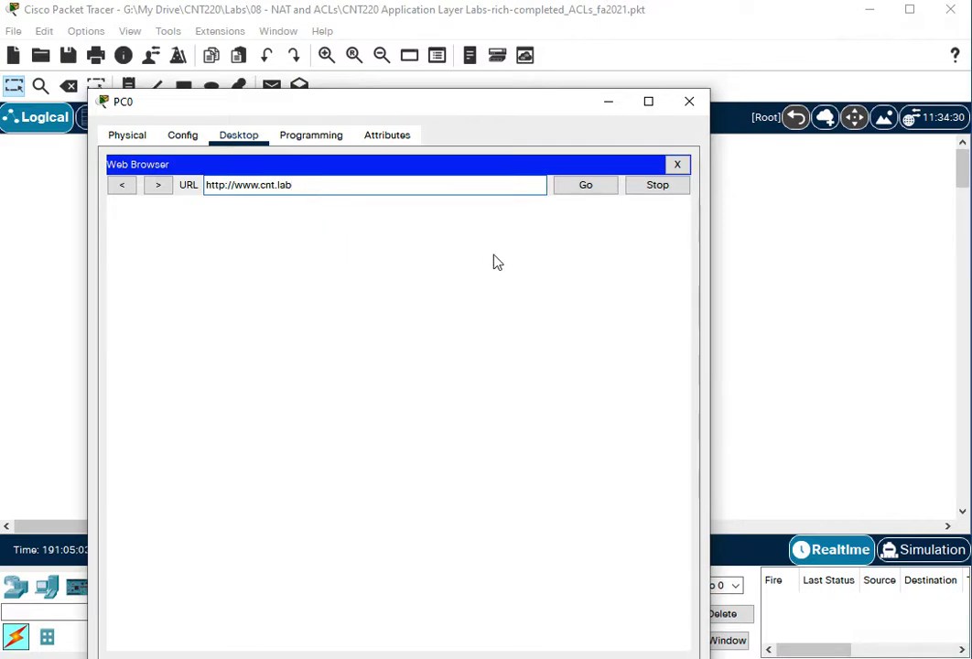
key("alt+F4")
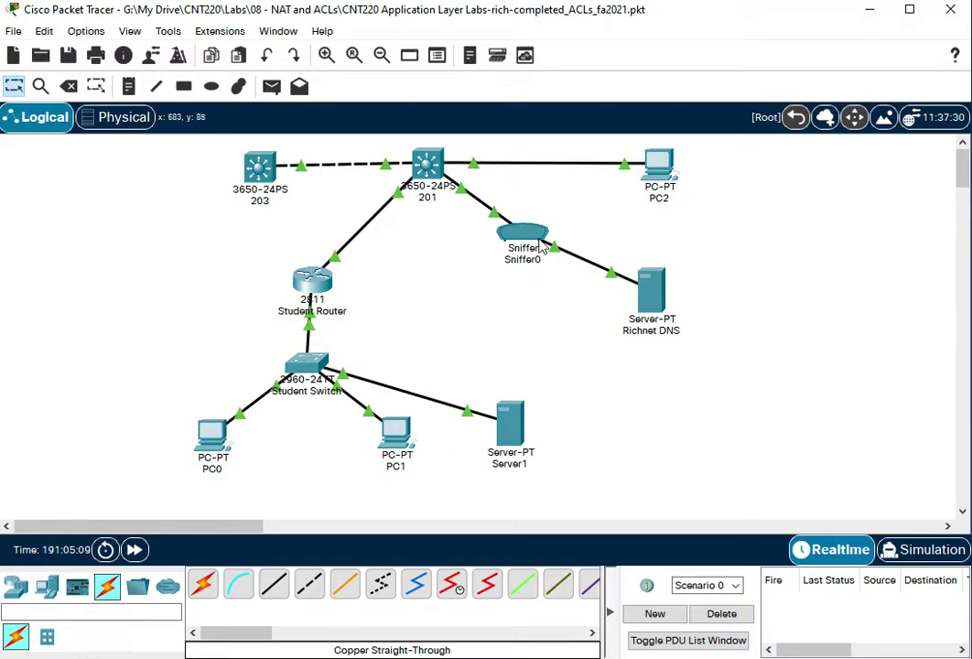
Step: Recheck the PC0 and PC2 windows, where names still fail to resolve, then put them away
left_click(213, 438)
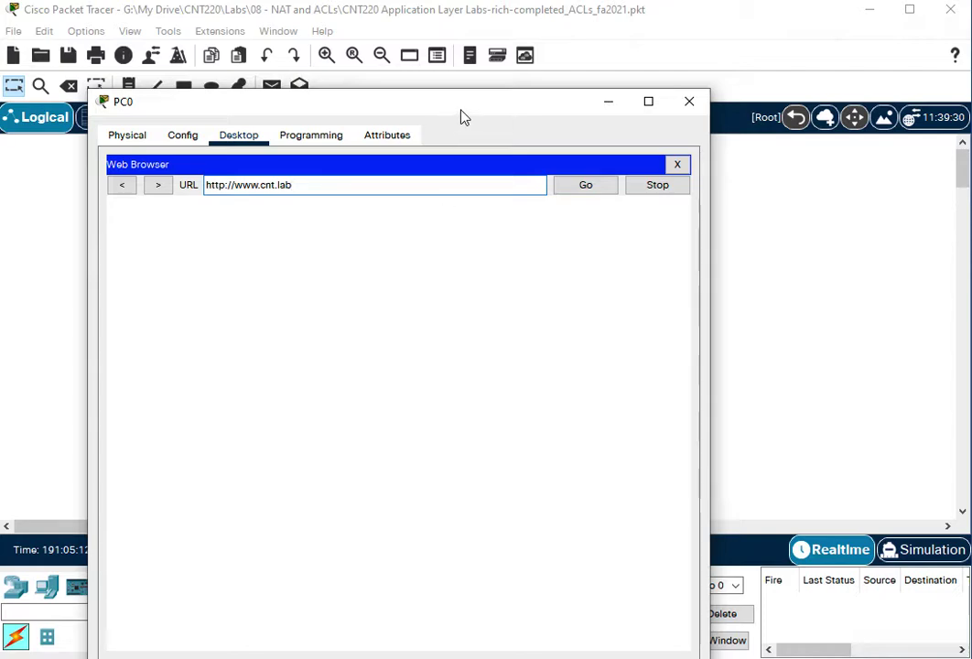
left_click_drag(464, 116, 414, 90)
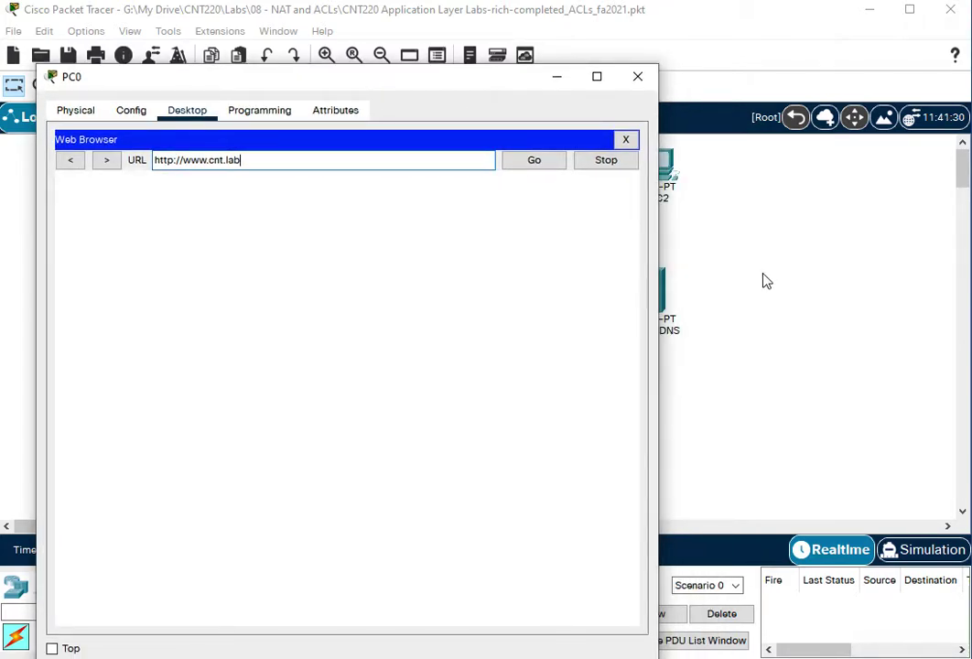
left_click(637, 76)
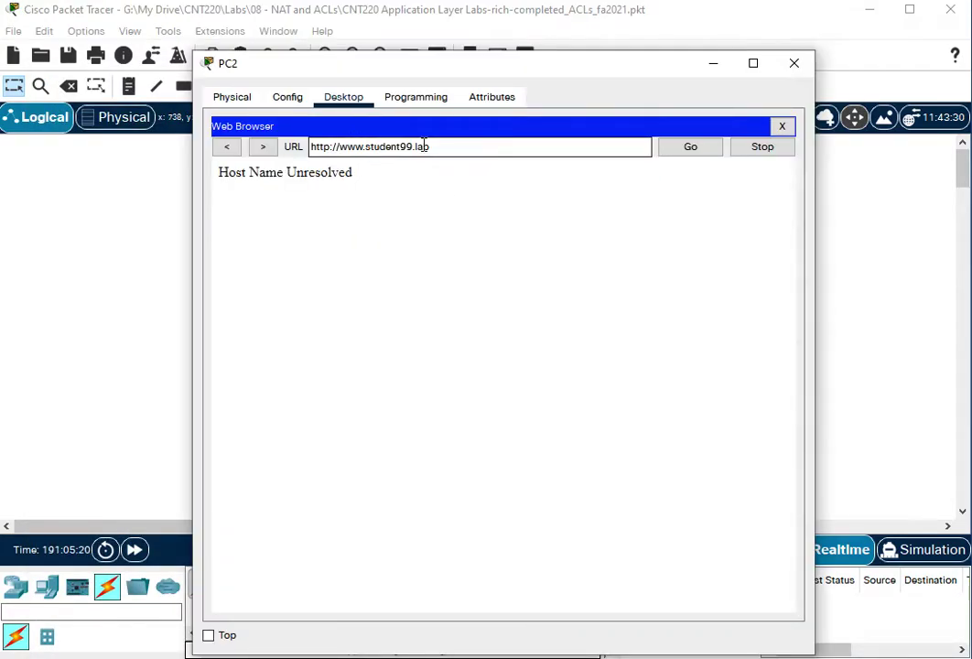
left_click(710, 66)
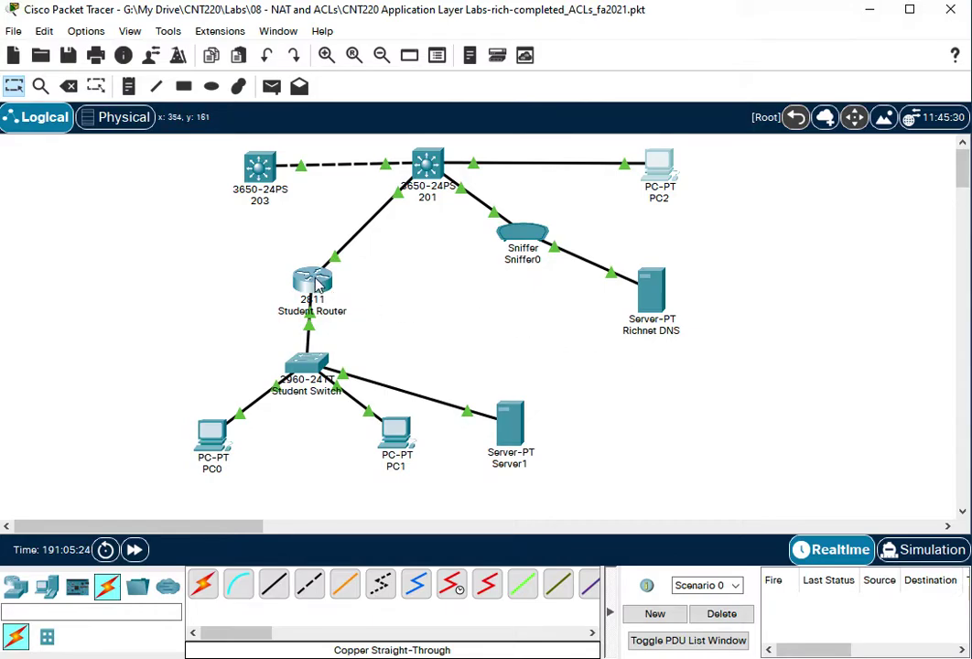
left_click(212, 446)
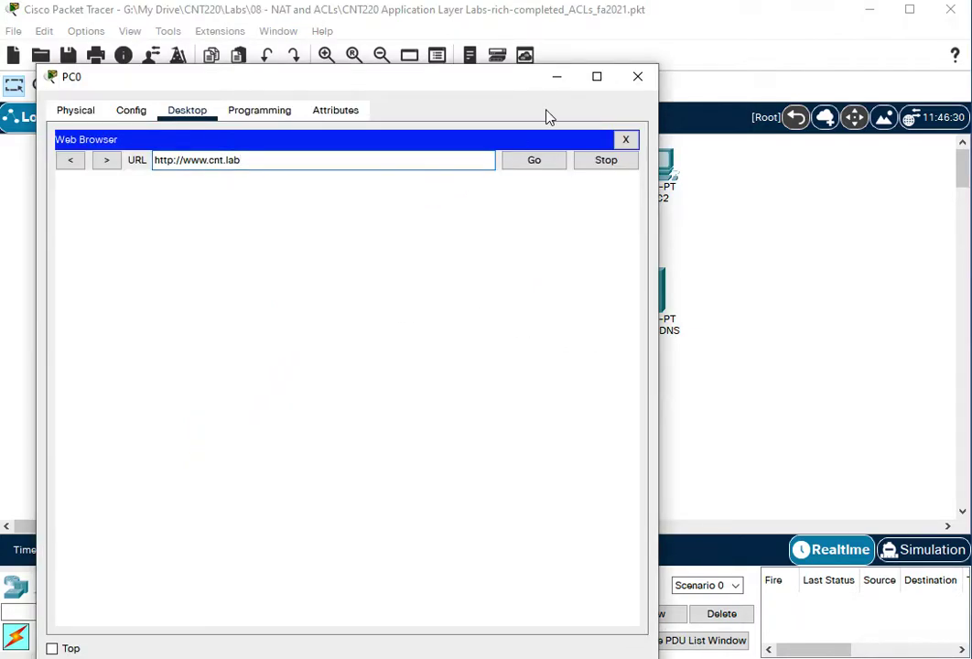
left_click(560, 82)
Step: In the Student Router CLI, note server 99.99.99.5 and exit subinterface configuration
left_click(311, 279)
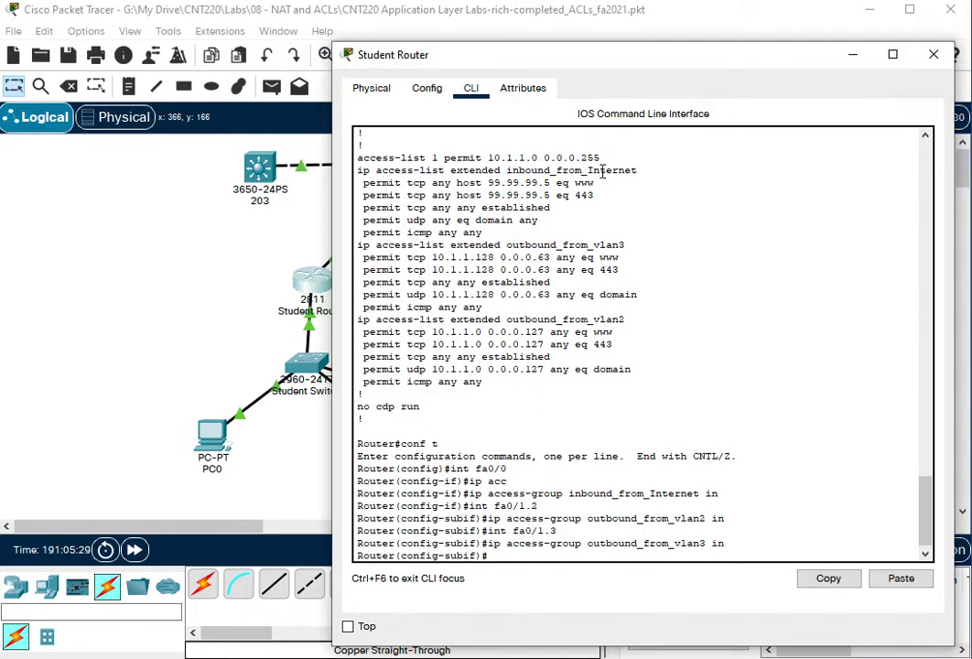
left_click_drag(488, 195, 550, 195)
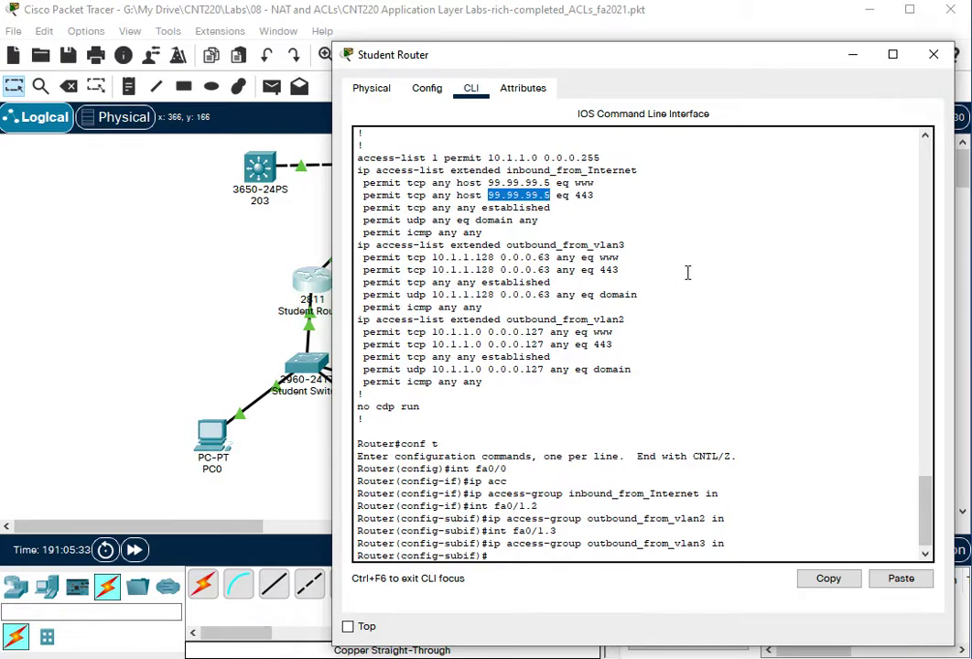
type("e")
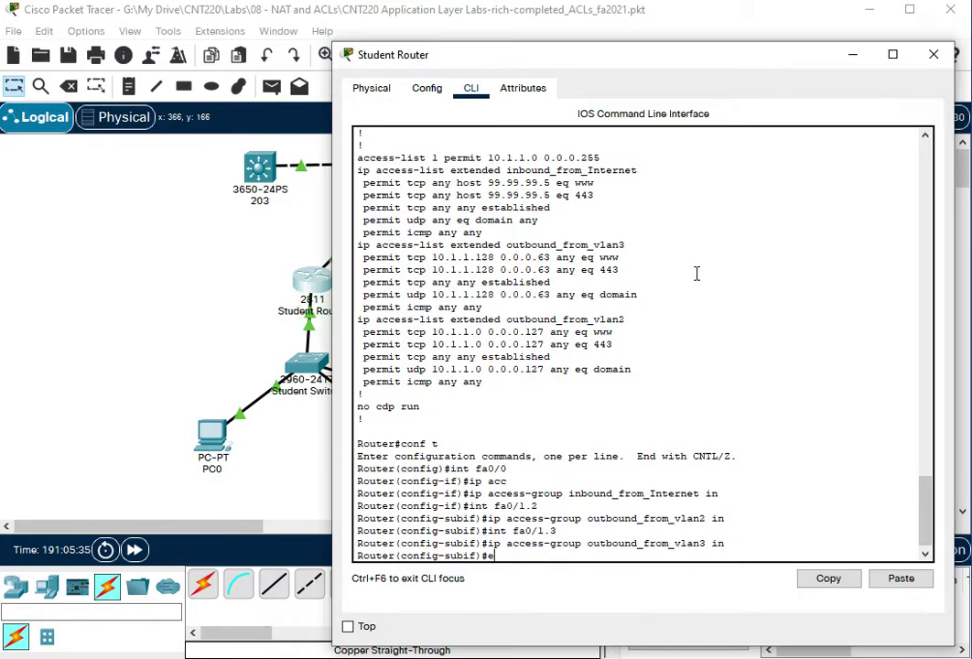
type("xit")
key("Return")
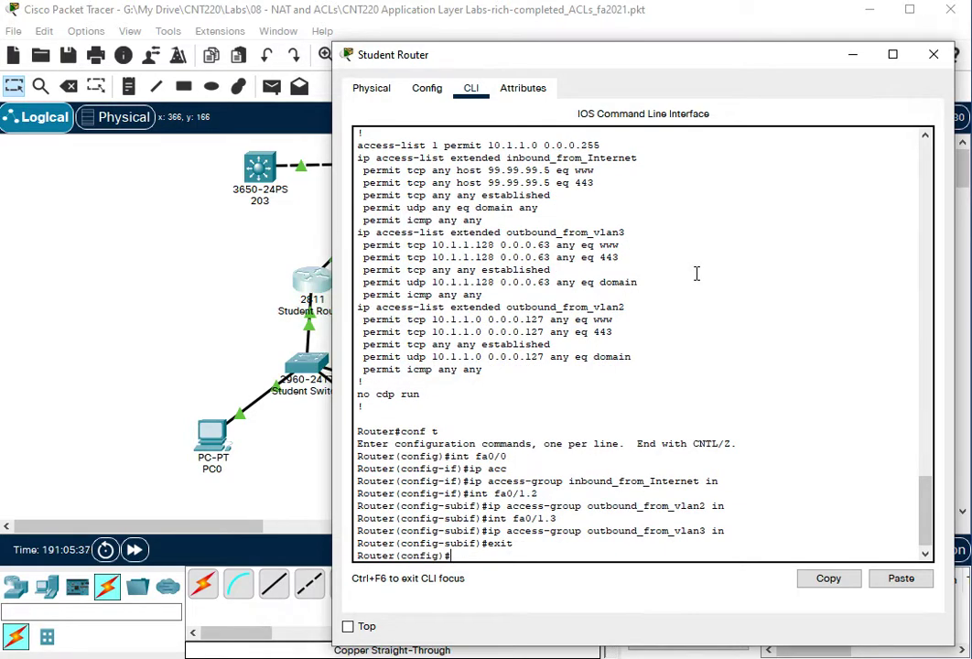
Step: Add 'permit udp any host 99.99.99.5 eq 53' to the inbound_from_Internet extended access list
type("ip ac")
key("Tab")
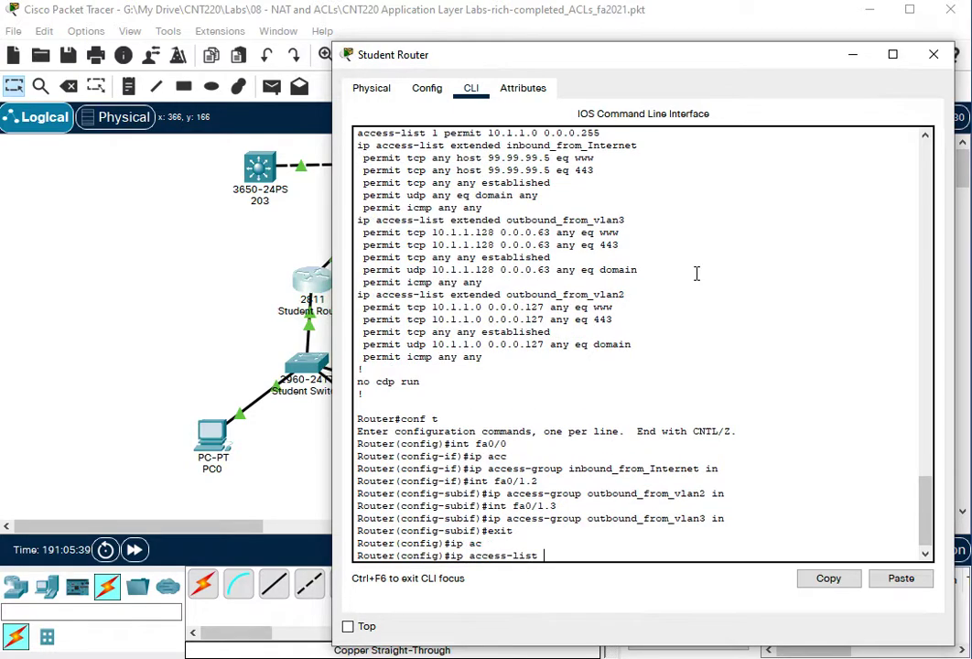
type("ex")
key("Tab")
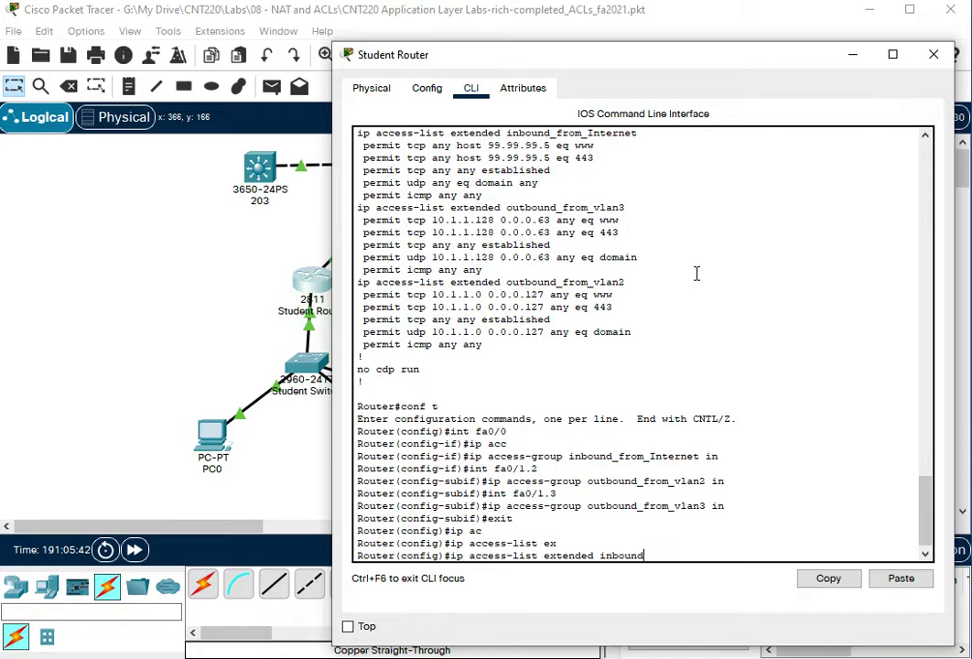
type("inbound_from_Internet")
key("Return")
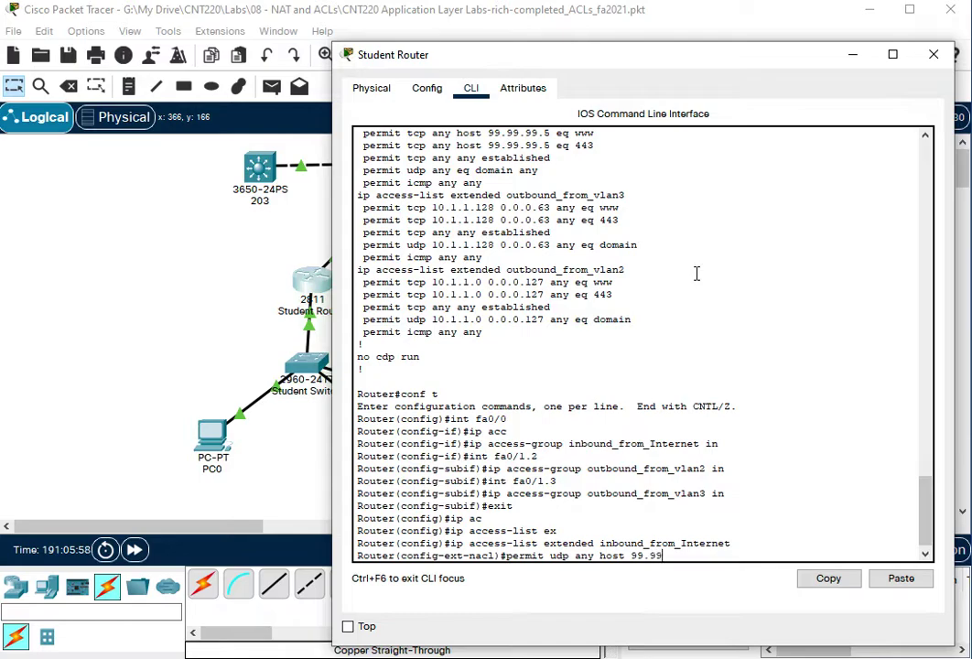
type("9.5 eq 53")
key("Return")
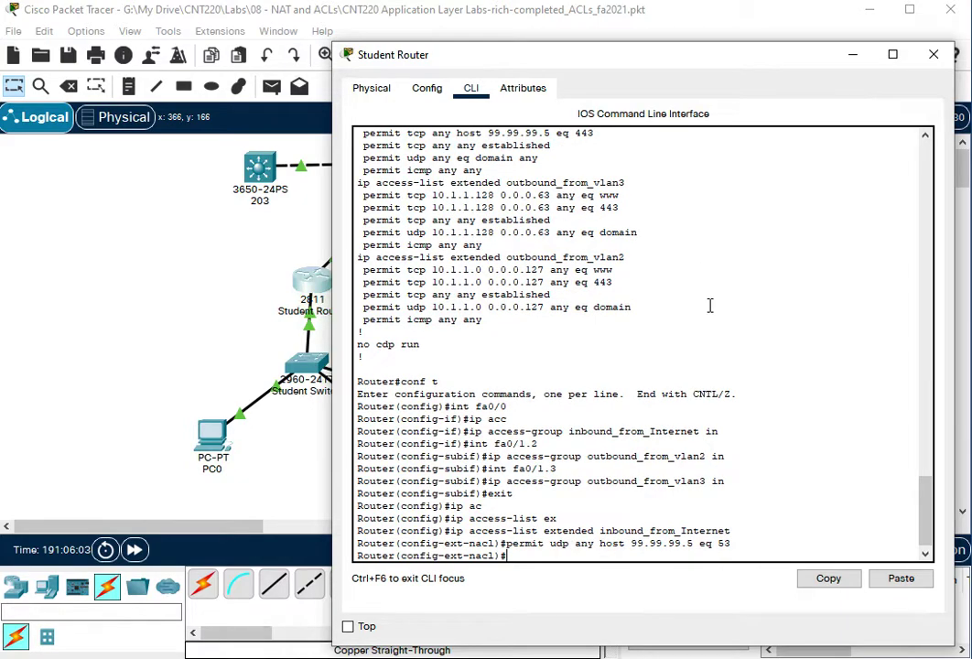
left_click(173, 227)
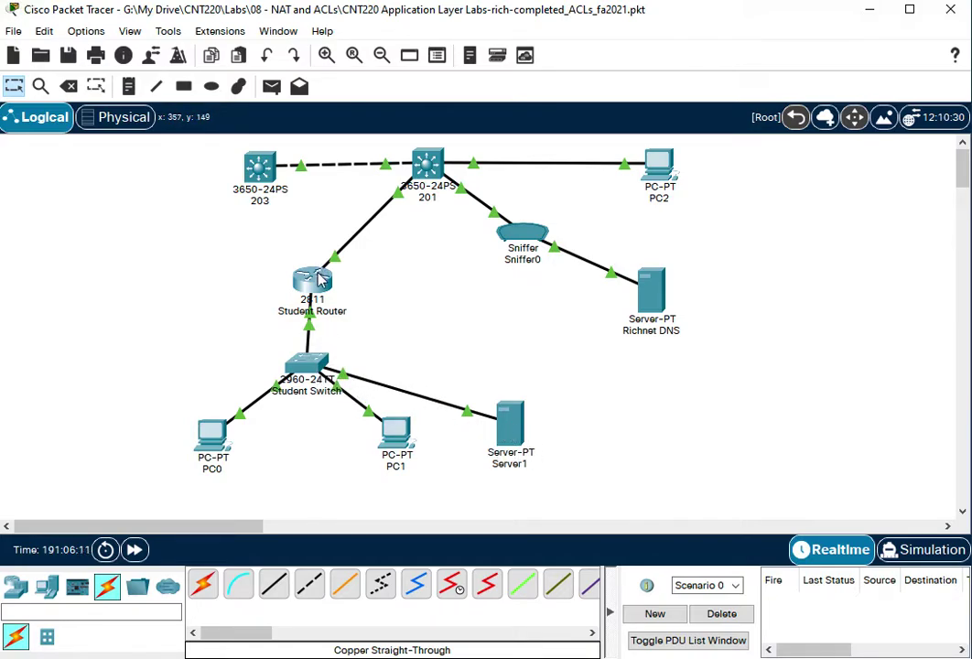
Step: Reopen the Student Router CLI and enter the outbound_from_vlan3 extended access list
left_click(320, 281)
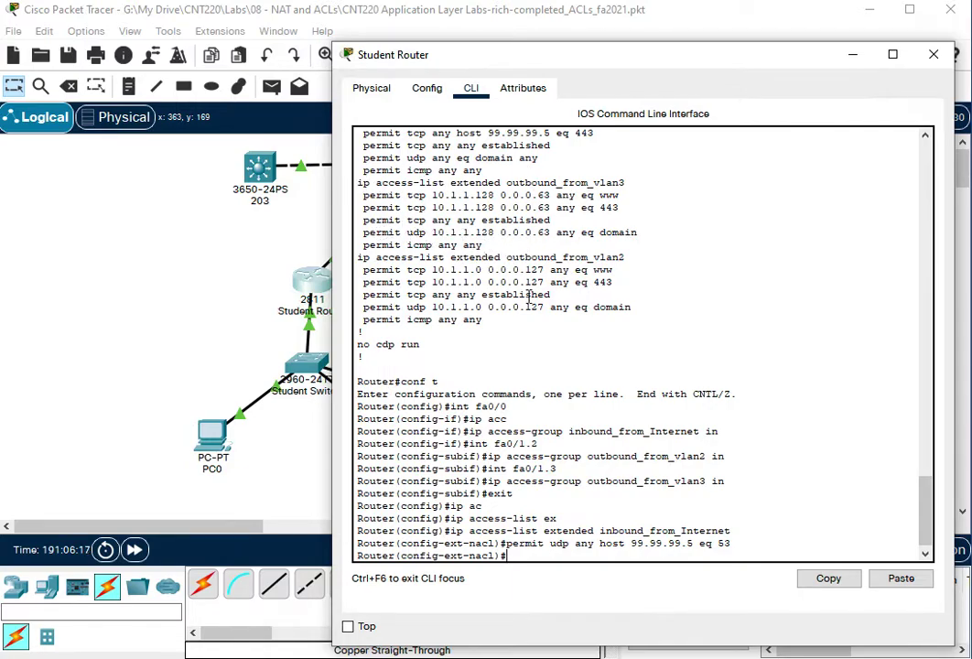
key("Up")
key("Up")
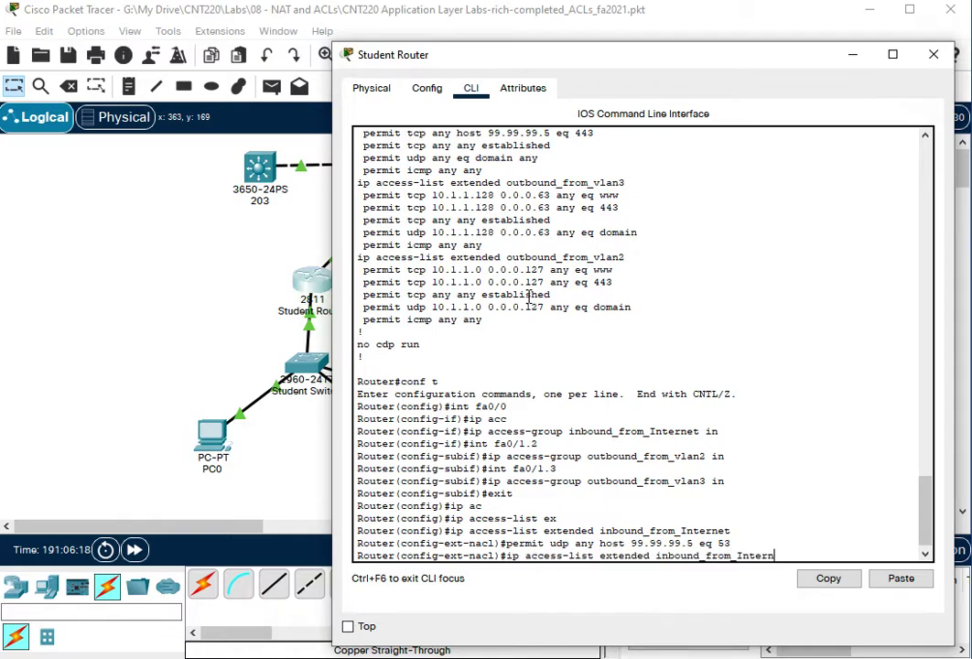
key("BackSpace")
type("vlan")
key("BackSpace")
key("BackSpace")
type("out")
key("Return")
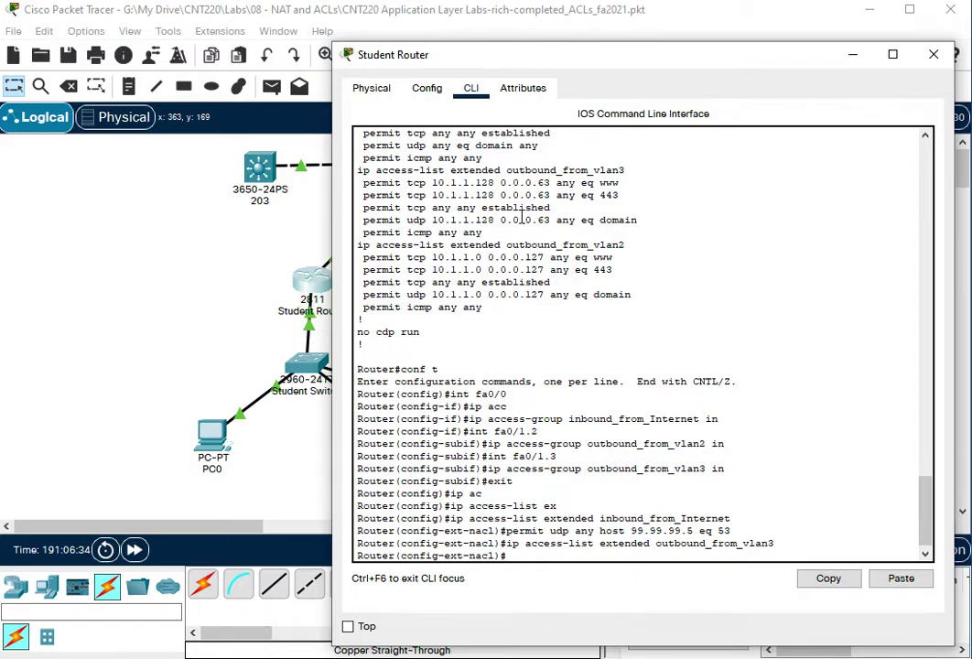
Step: Add 'permit udp host 10.1.1.130 eq 53 any' to outbound_from_vlan3
scroll(498, 203, "down", 1)
scroll(497, 209, "up", 3)
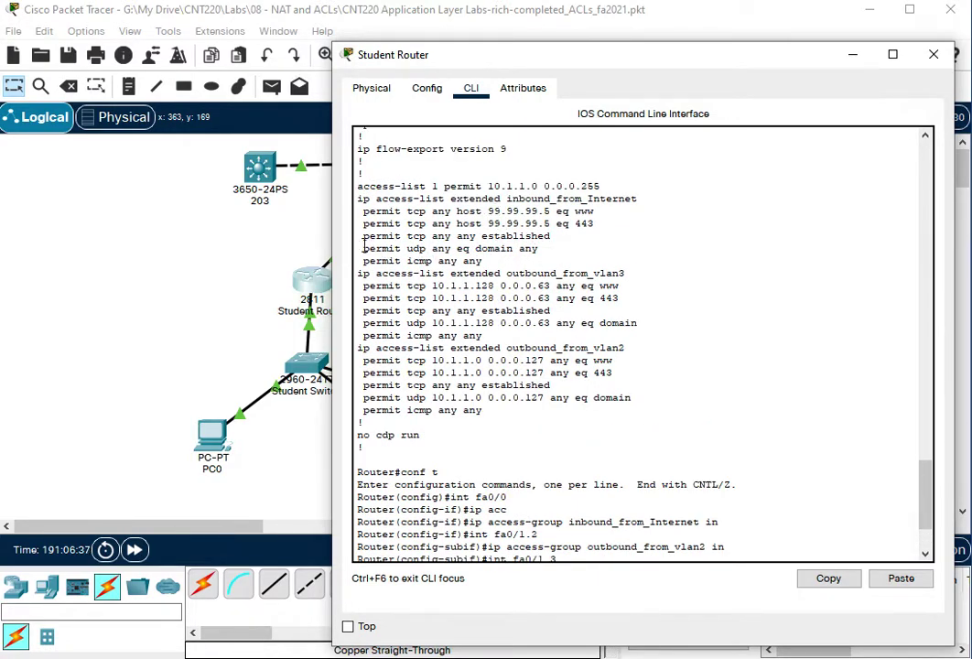
left_click_drag(365, 248, 516, 250)
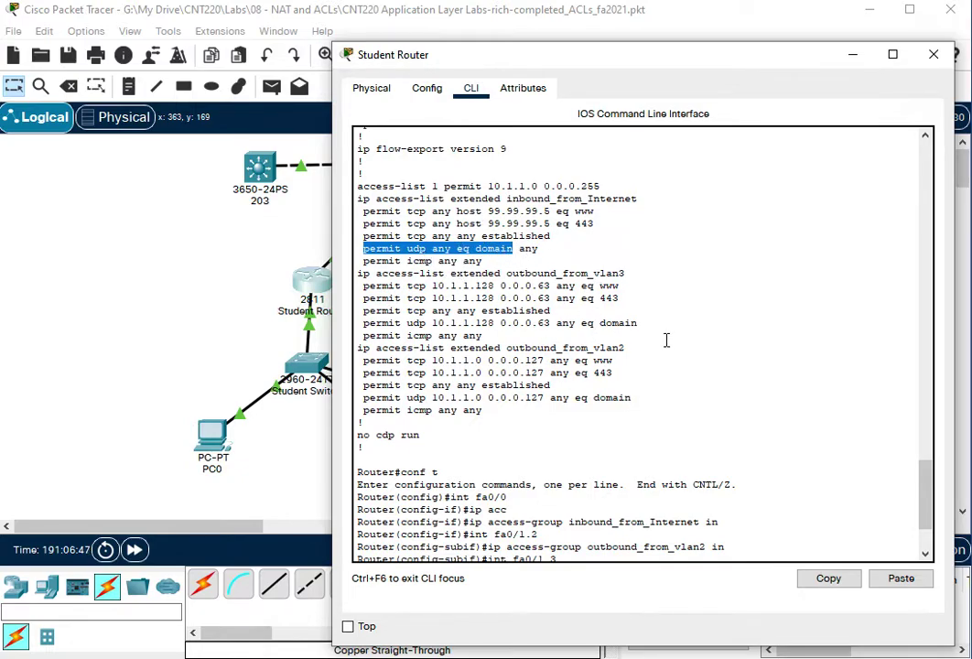
scroll(695, 366, "up", 7)
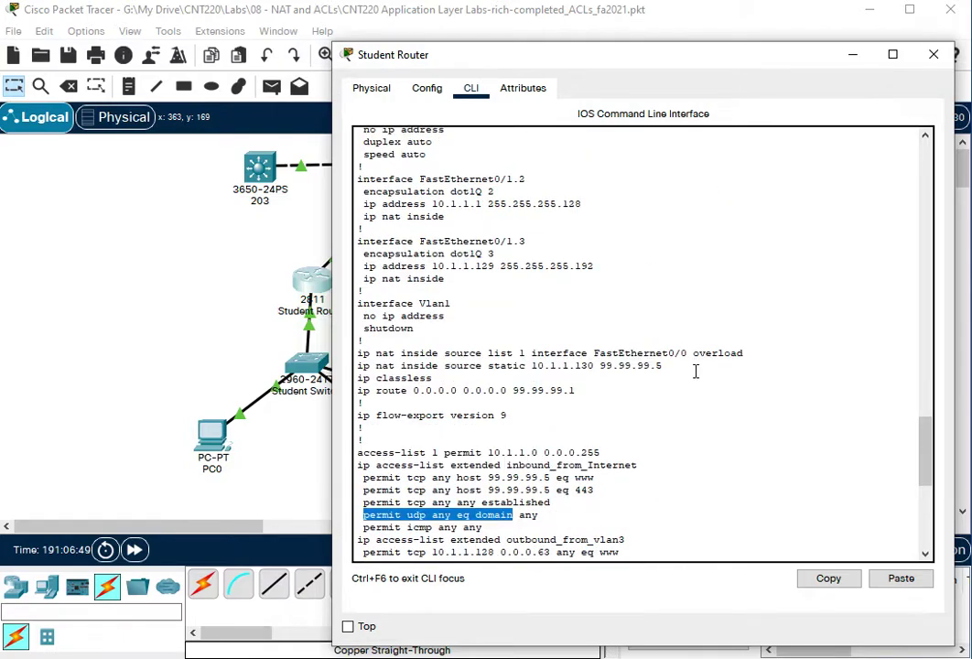
left_click_drag(926, 462, 924, 553)
left_click(835, 488)
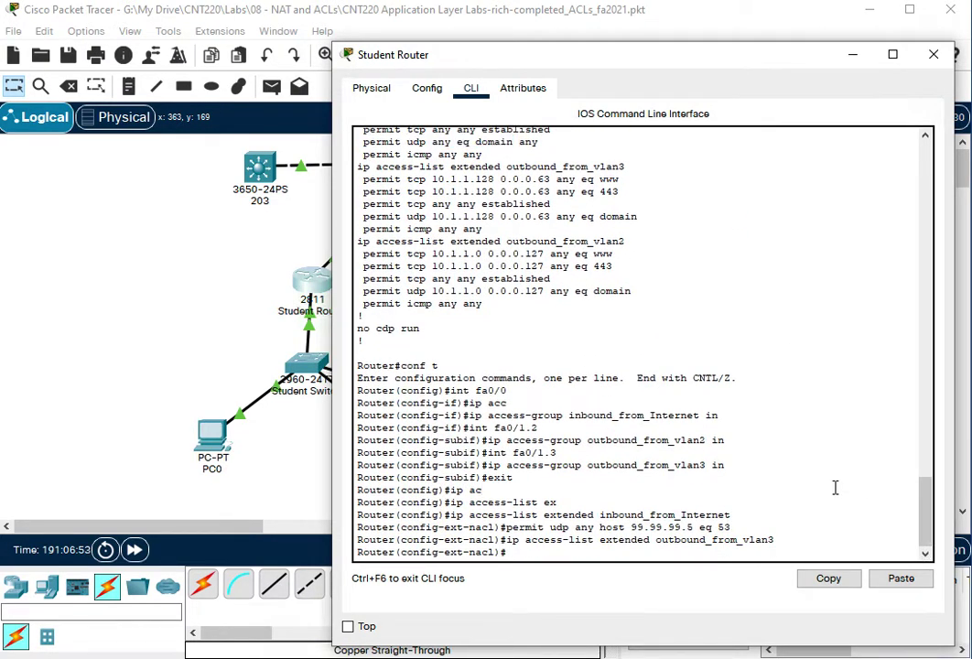
type("t udp host 10.1.1.130 eq 53")
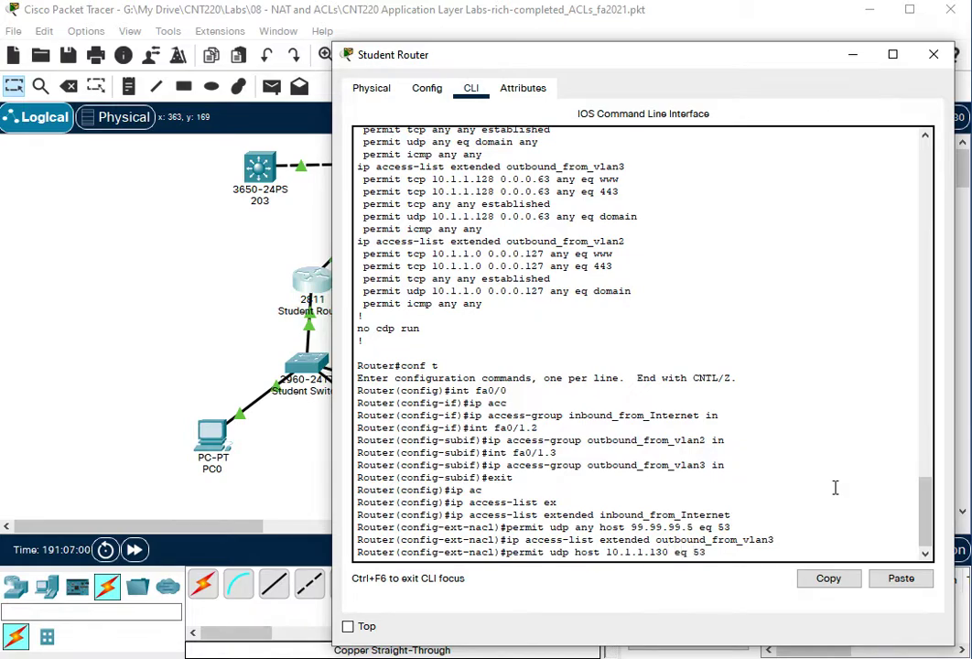
type("an")
type("y")
key("Return")
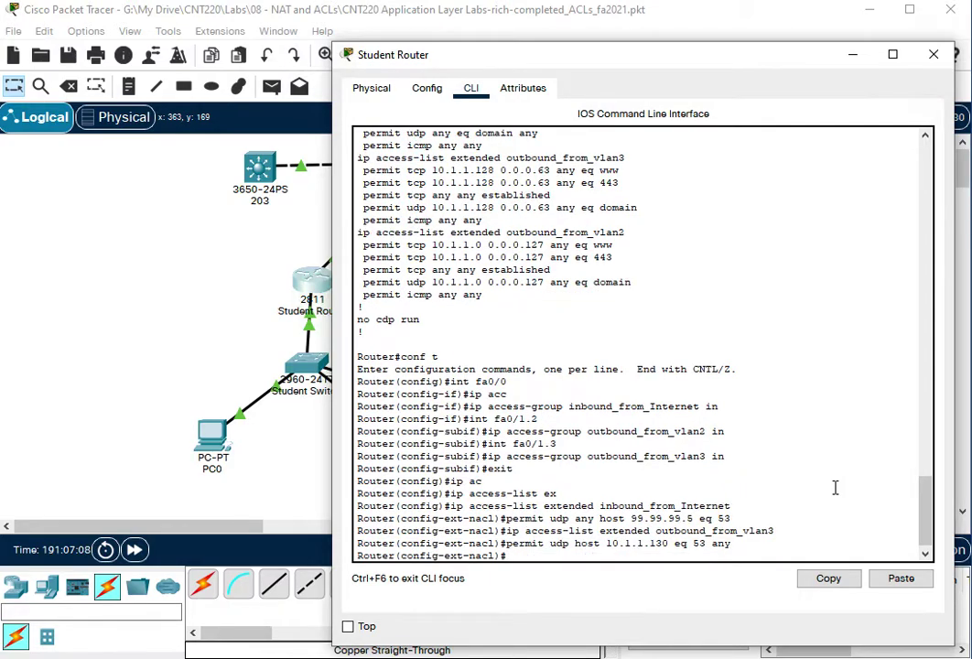
left_click(852, 54)
left_click(215, 435)
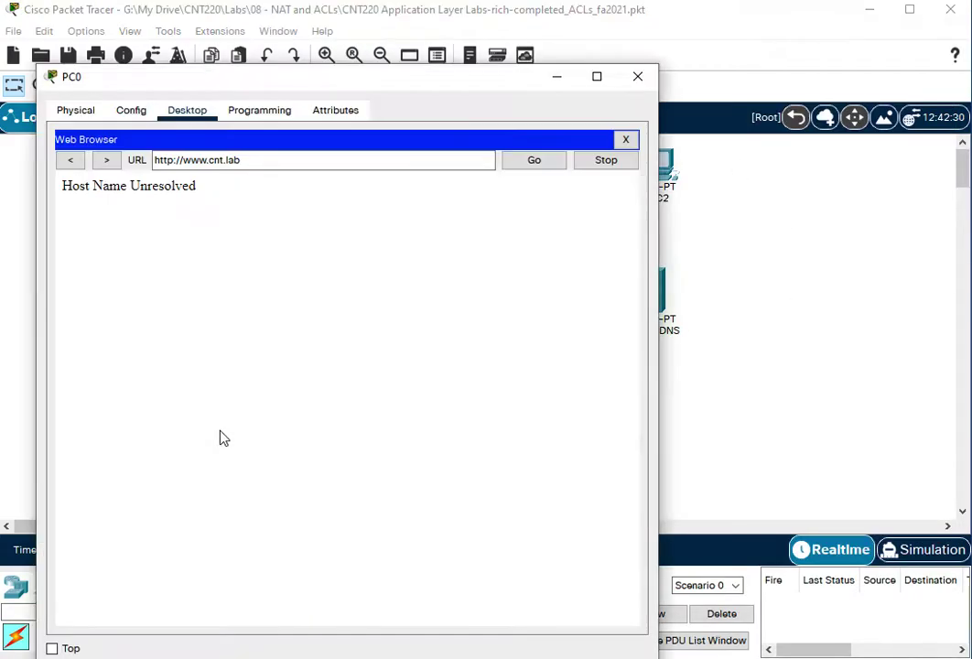
left_click(557, 76)
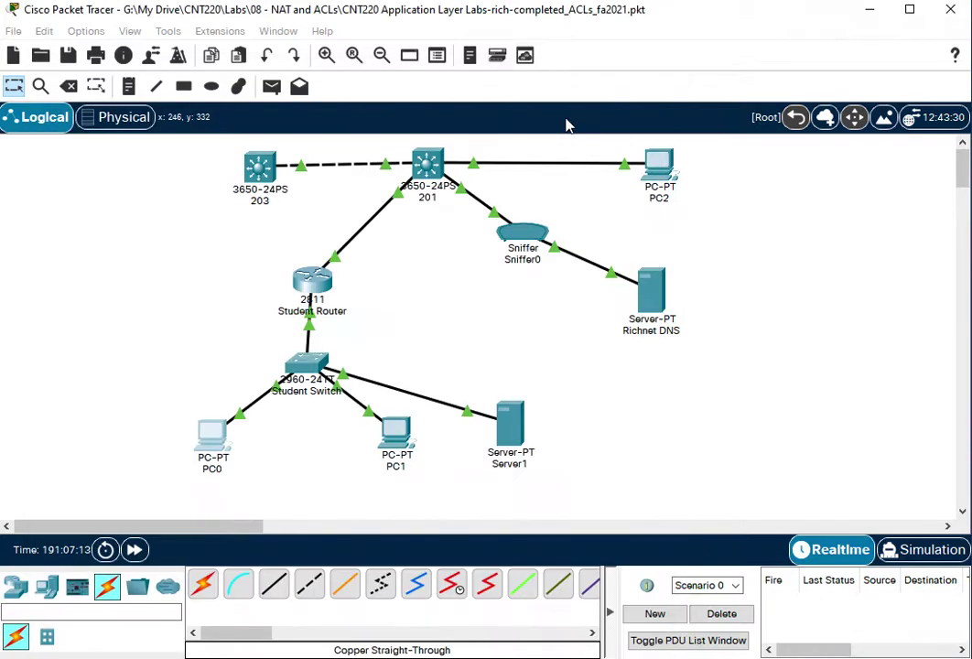
left_click(659, 176)
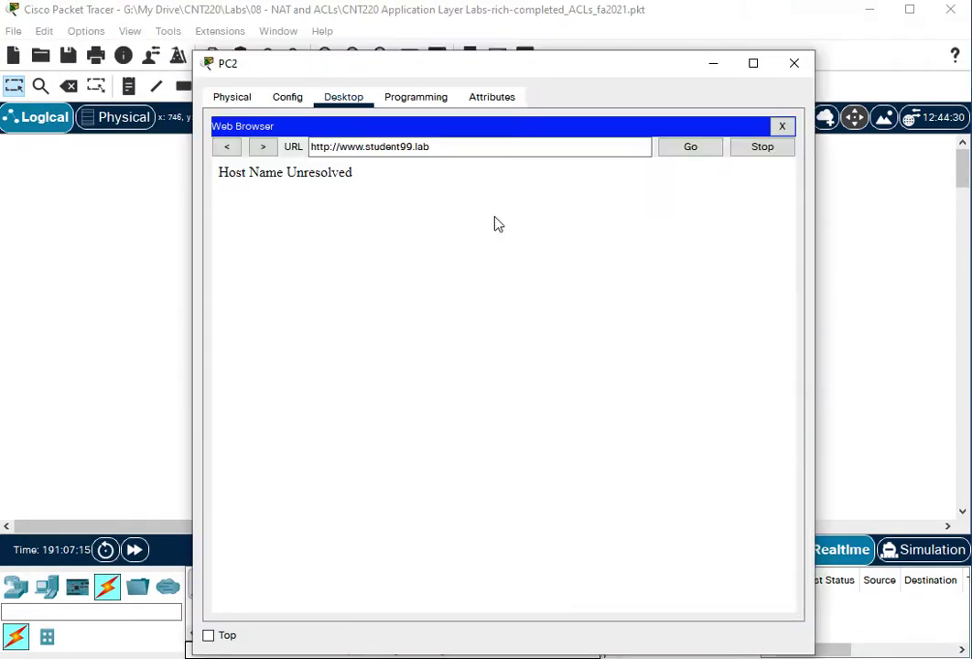
left_click(699, 156)
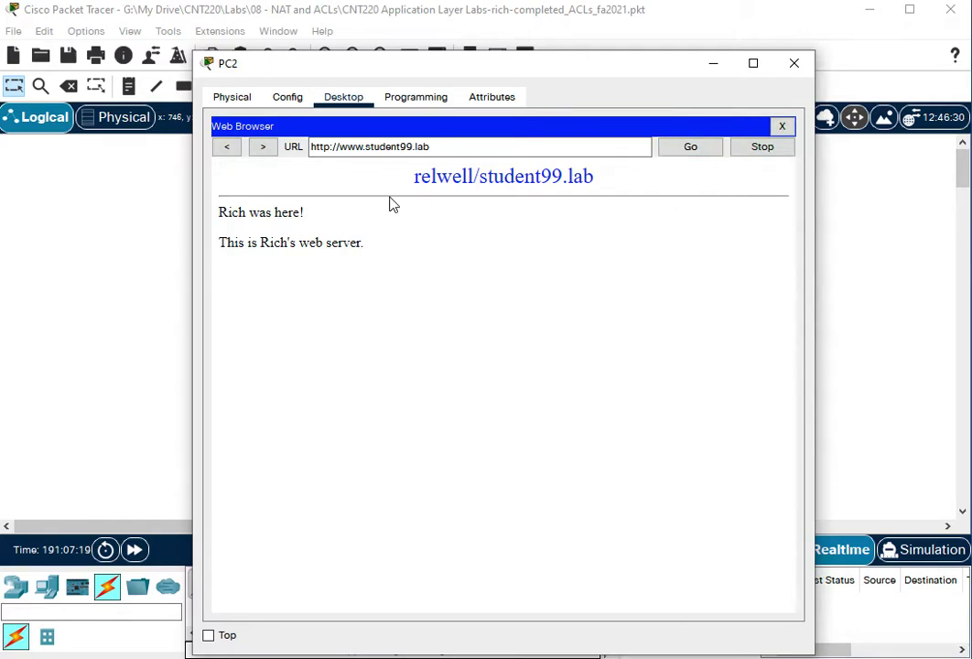
left_click(718, 64)
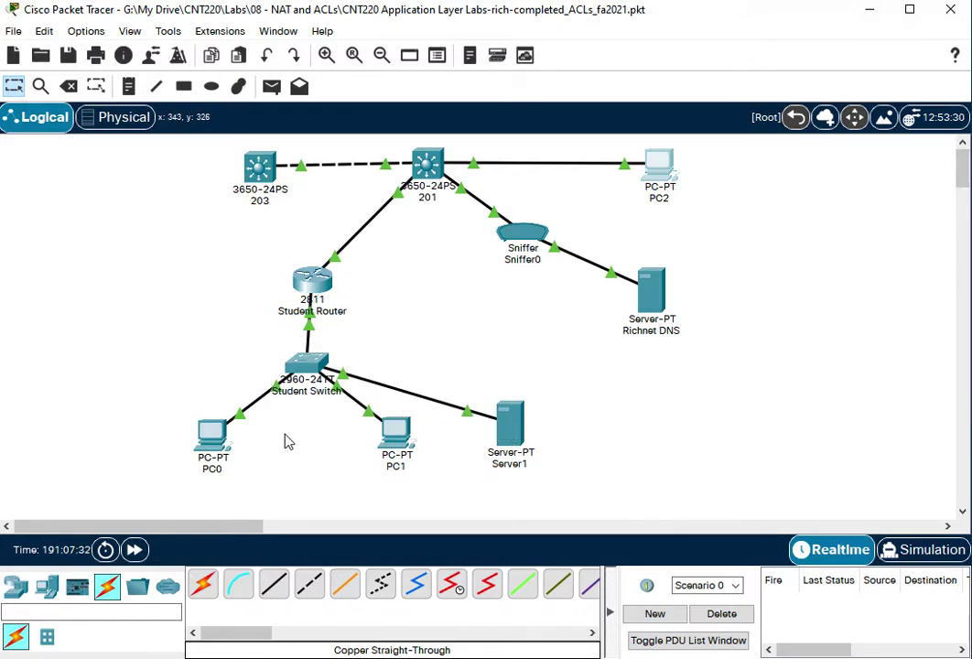
left_click(211, 437)
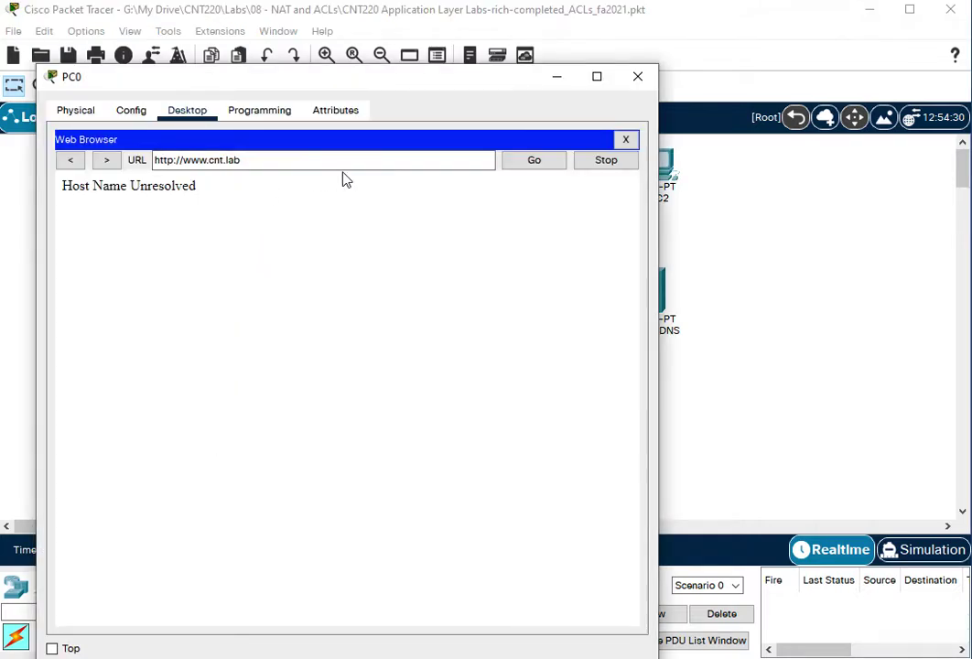
left_click(529, 166)
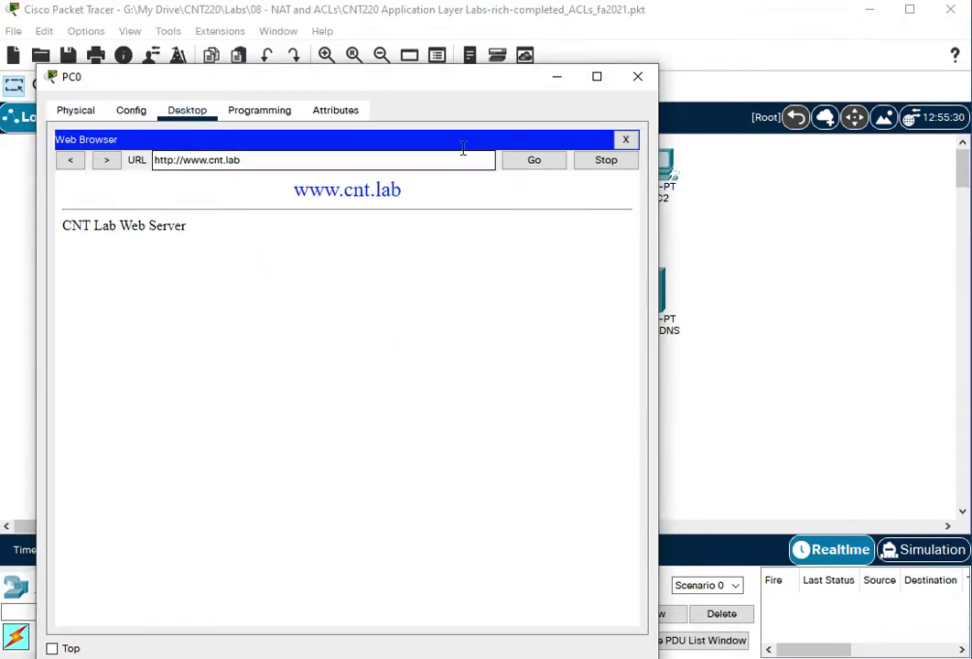
left_click(555, 79)
left_click(309, 280)
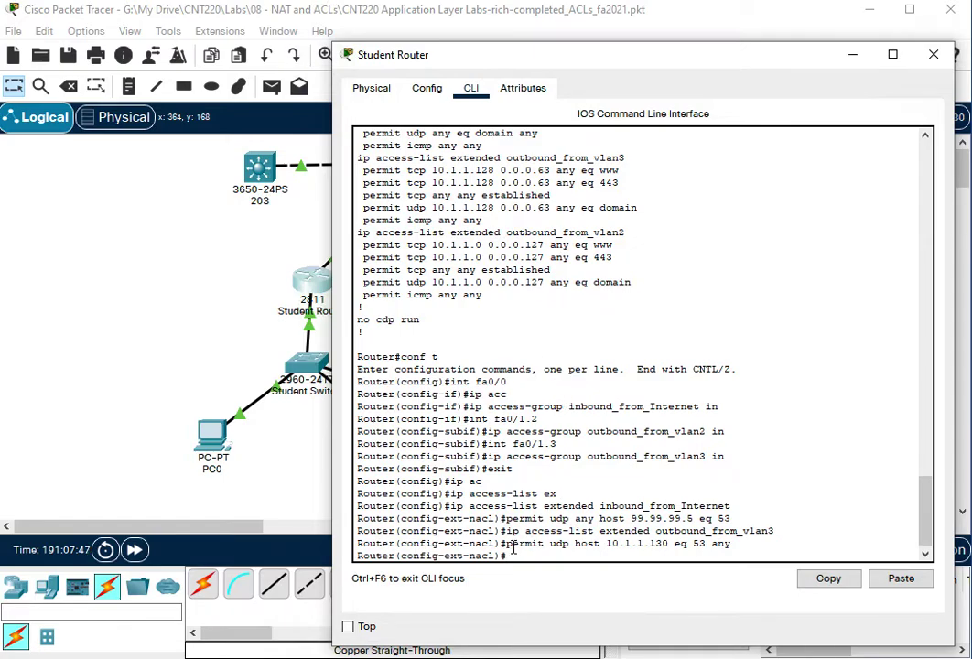
Step: Highlight the new 10.1.1.130 DNS permit rule, then hide the Student Router window
left_click_drag(509, 544, 743, 550)
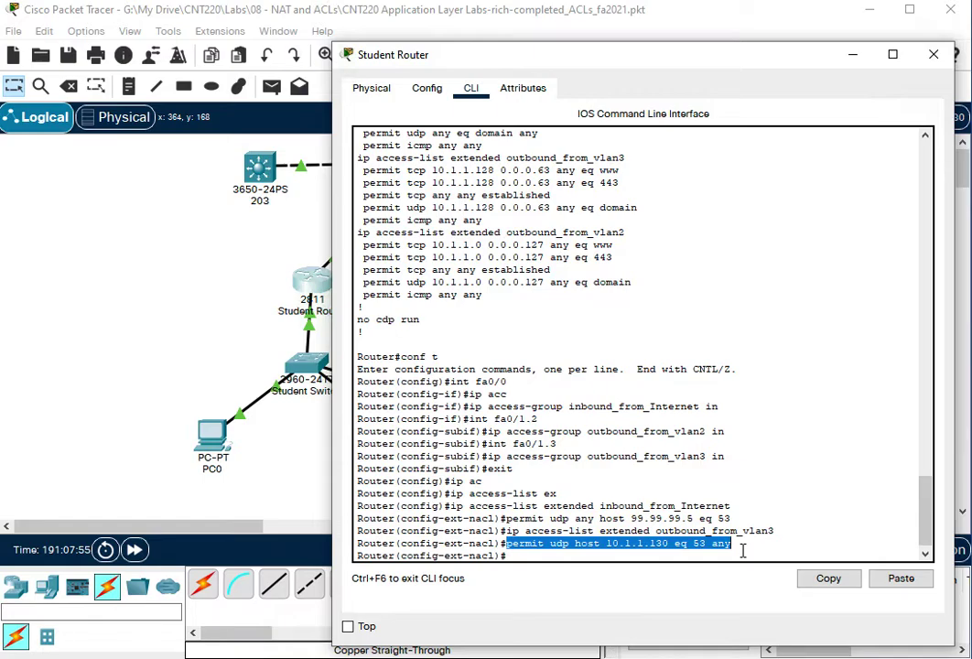
left_click(851, 53)
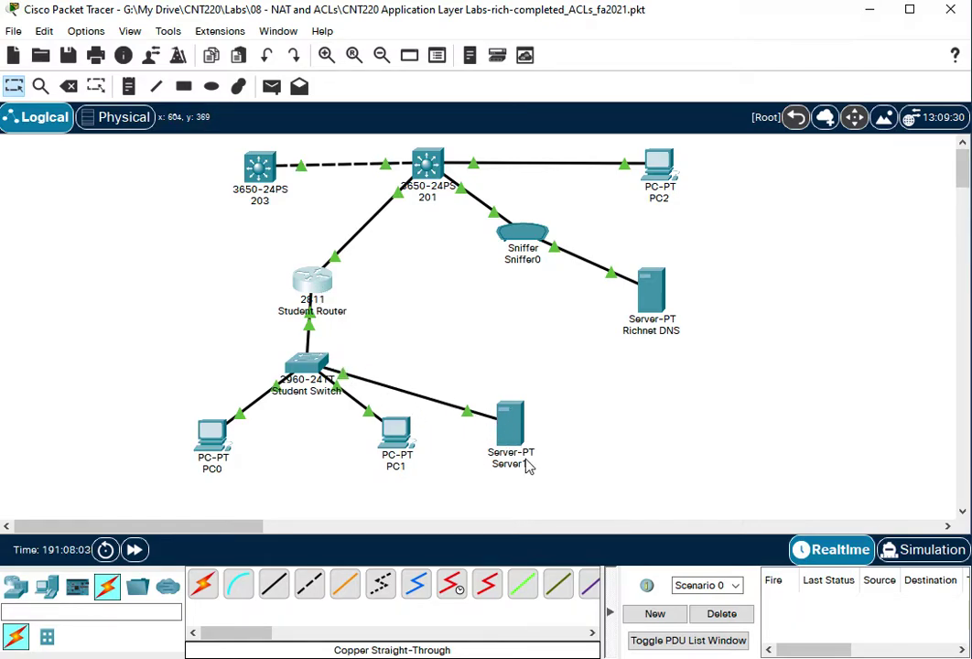
left_click(213, 441)
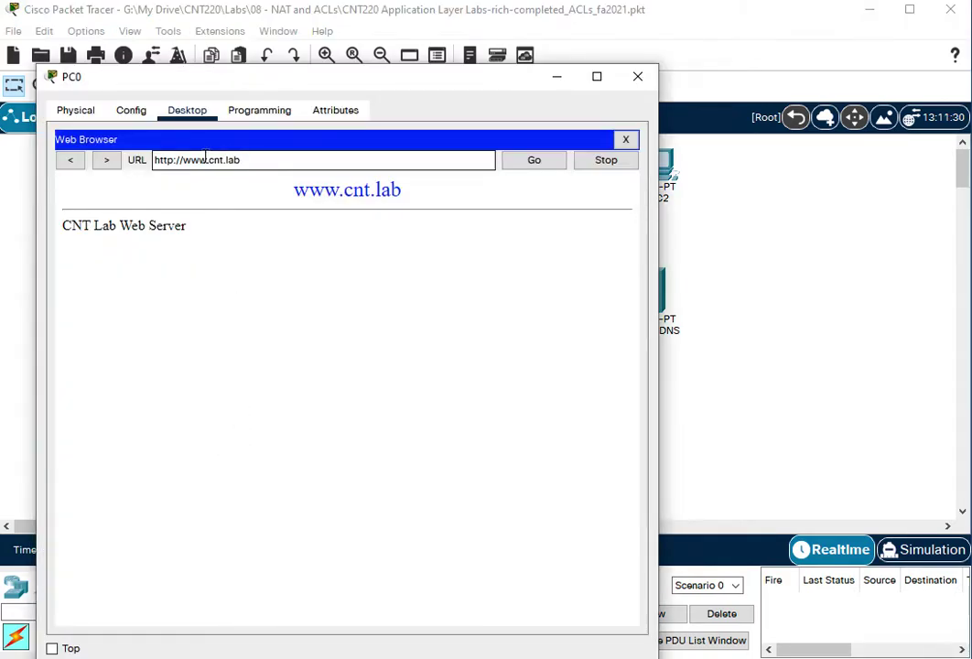
left_click_drag(255, 161, 120, 119)
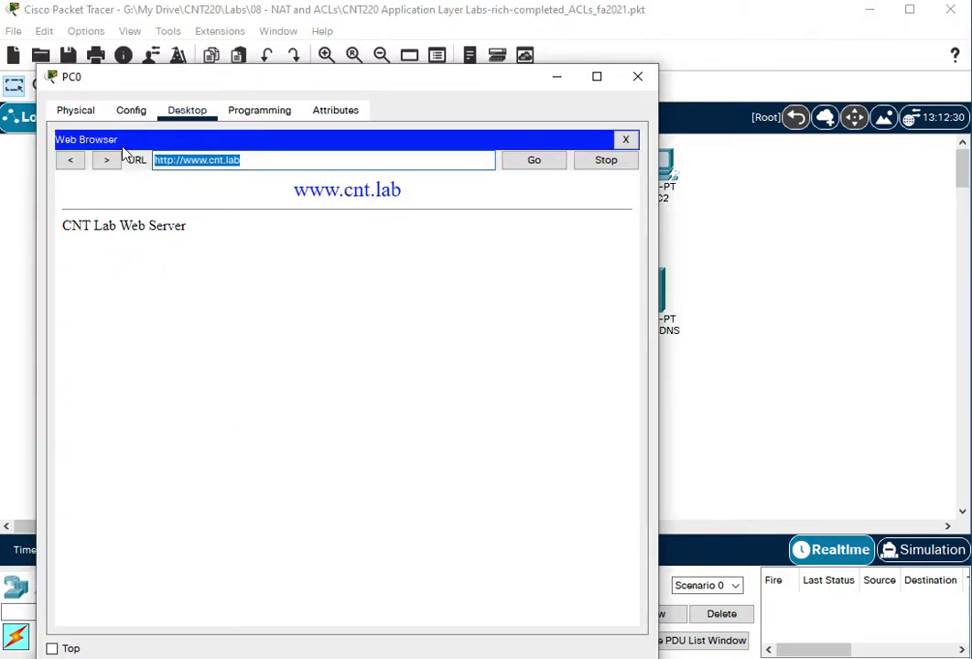
type("www.relwell.lab")
key("Return")
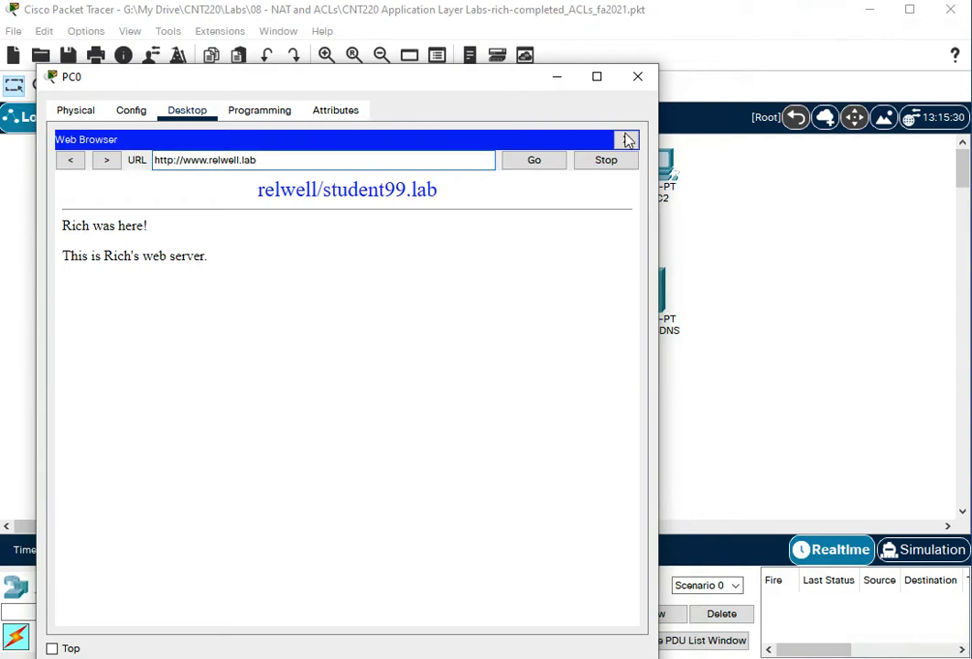
left_click(637, 76)
left_click(656, 166)
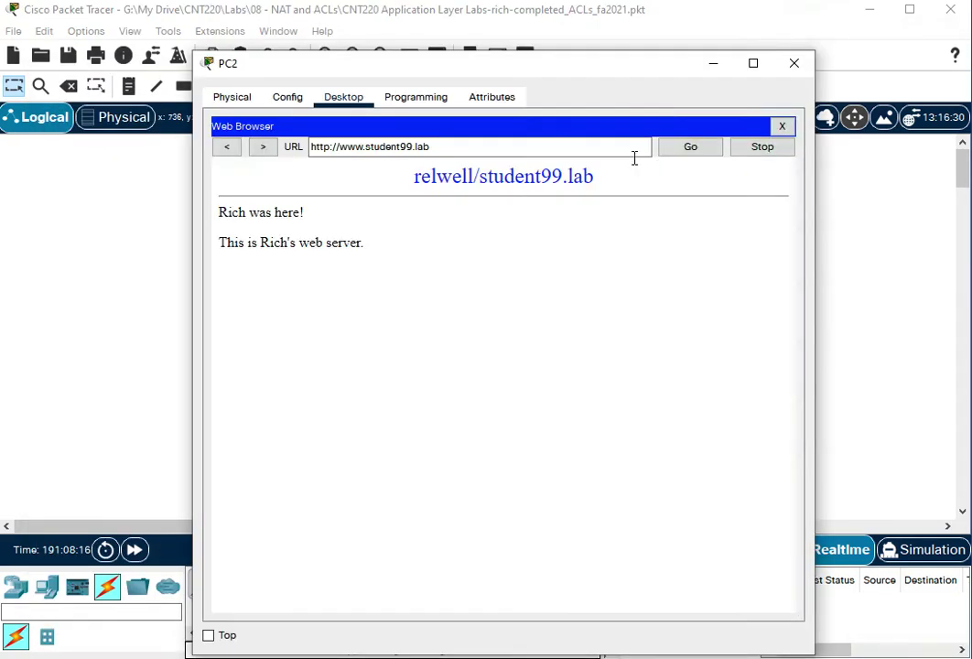
left_click(715, 64)
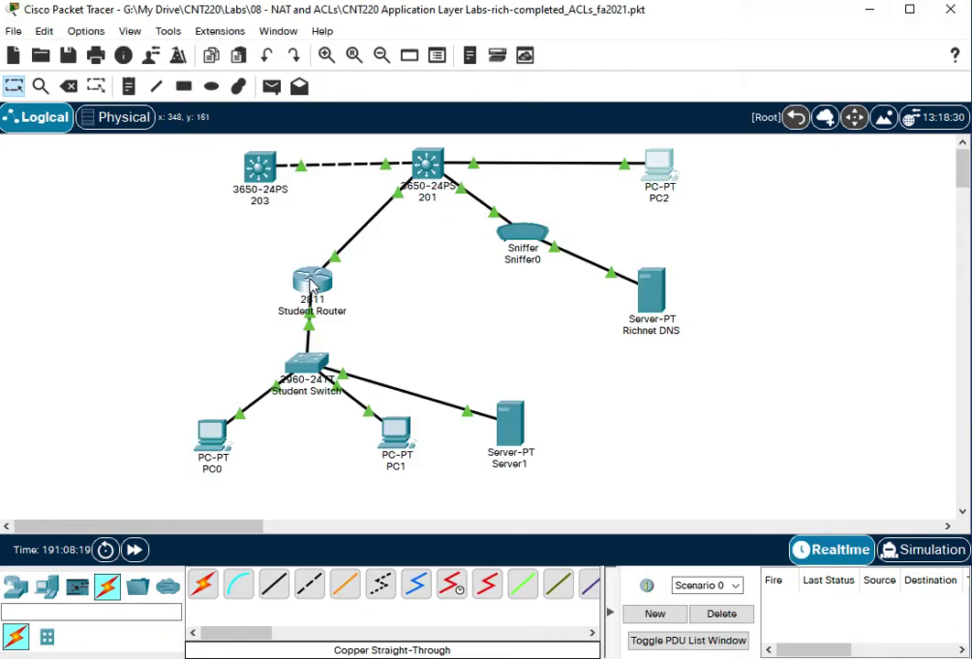
Step: In the Student Router CLI, highlight the 99.99.99.5 and 10.1.1.130 DNS permit rules
left_click(312, 279)
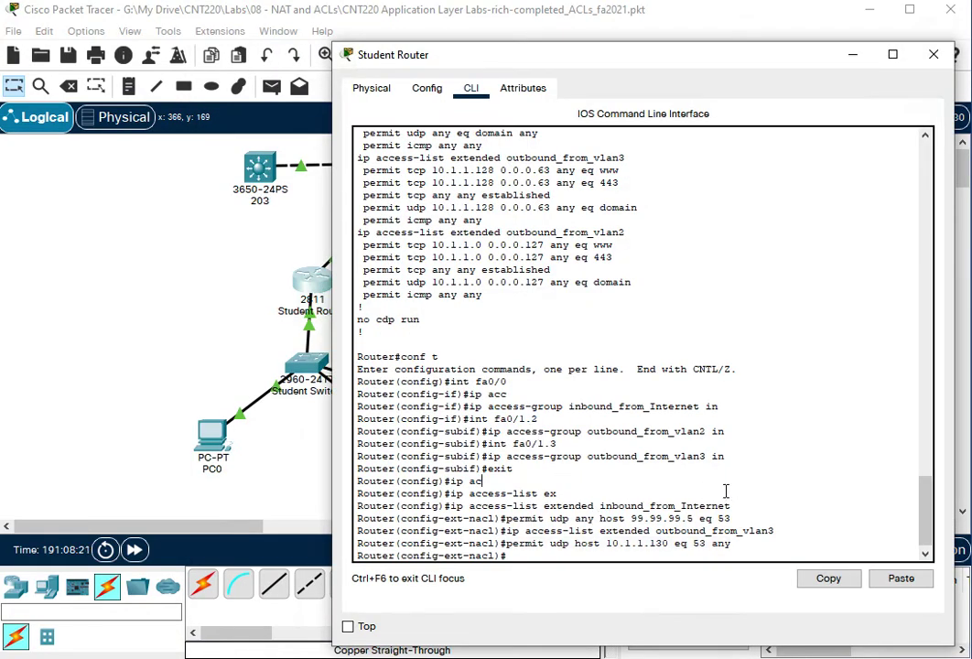
left_click_drag(506, 518, 732, 518)
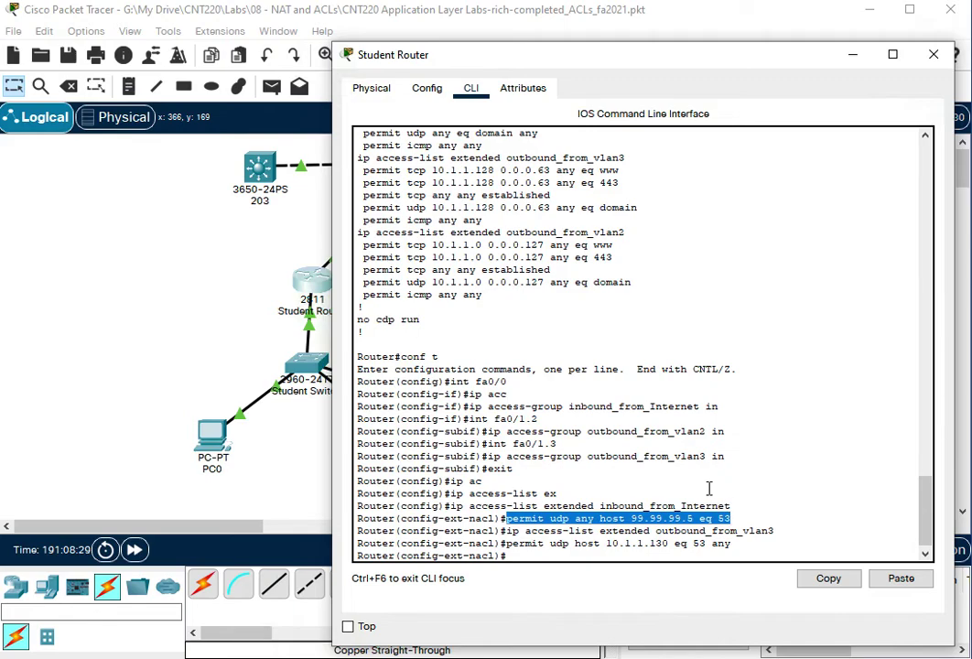
left_click_drag(506, 543, 732, 546)
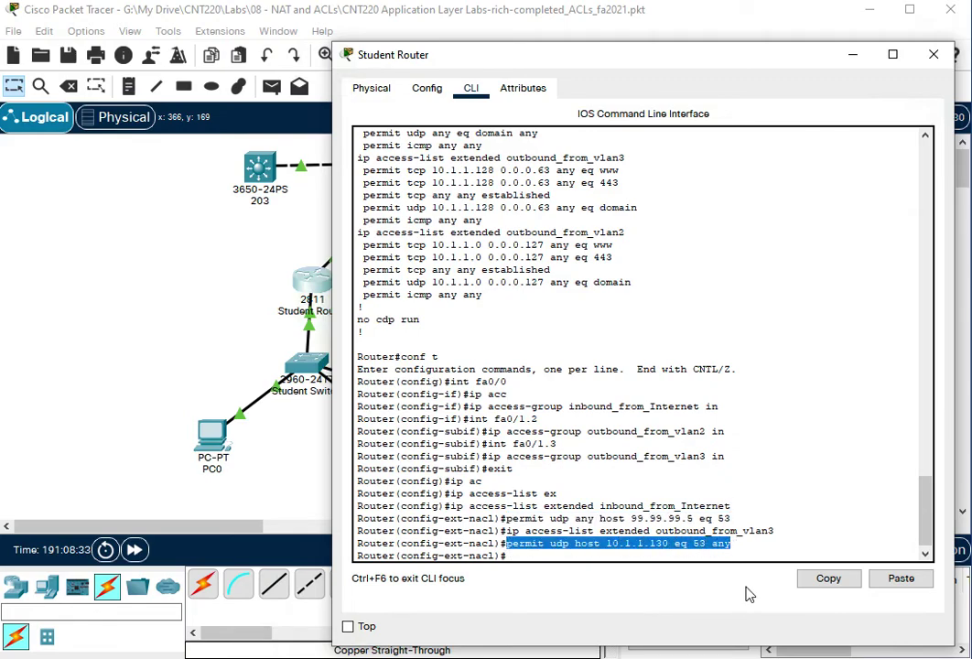